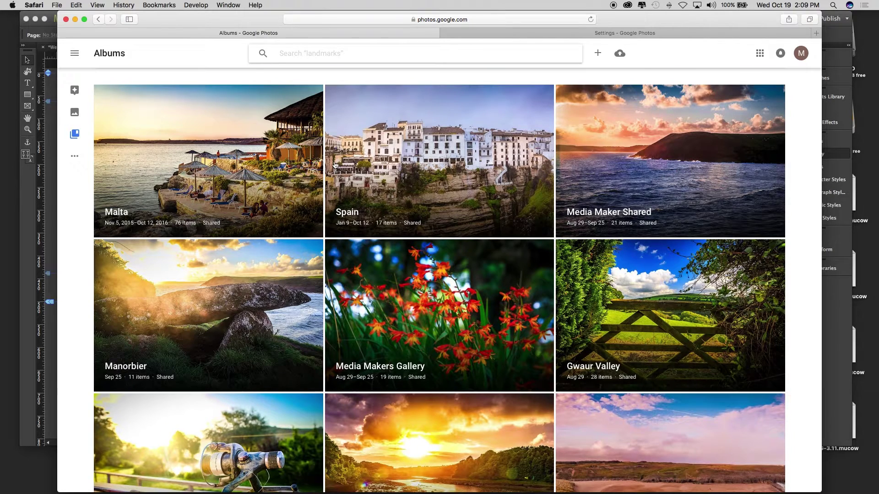
# - Look over the Google Photos albums page and view its settings
pyautogui.scroll(-5, 334, 165)
pyautogui.scroll(8, 335, 165)
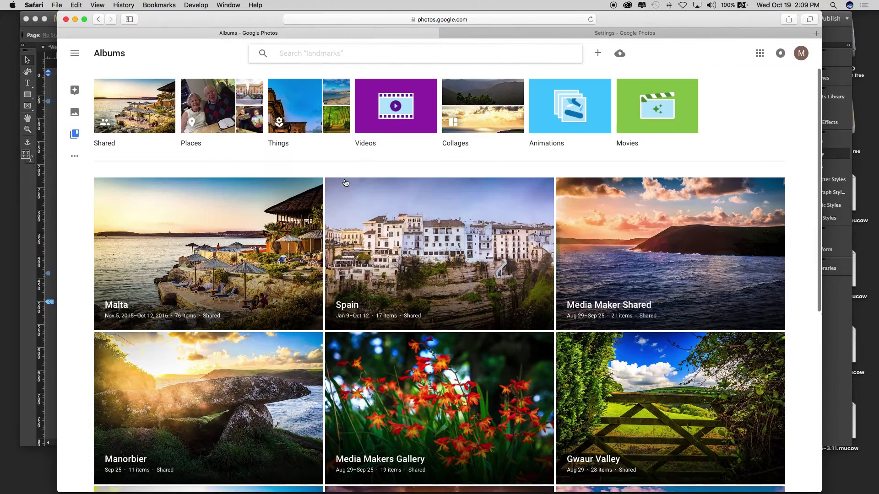
pyautogui.scroll(-2, 454, 211)
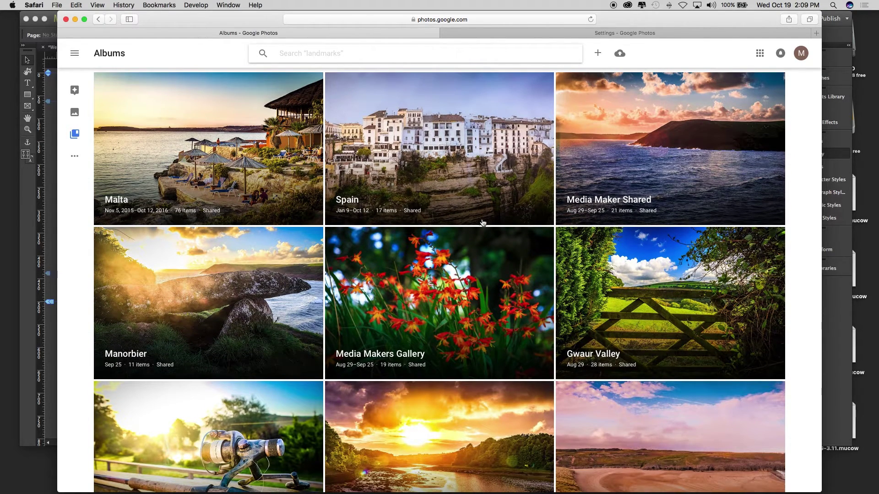
pyautogui.scroll(-4, 477, 224)
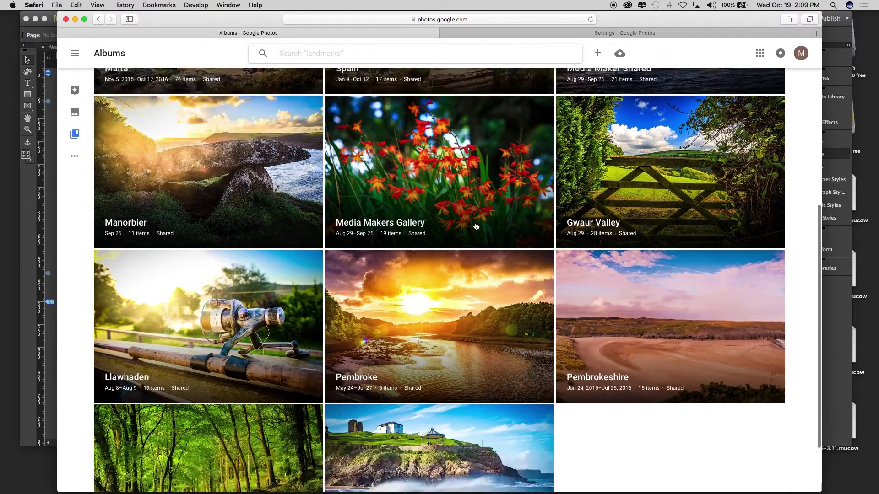
pyautogui.scroll(6, 476, 226)
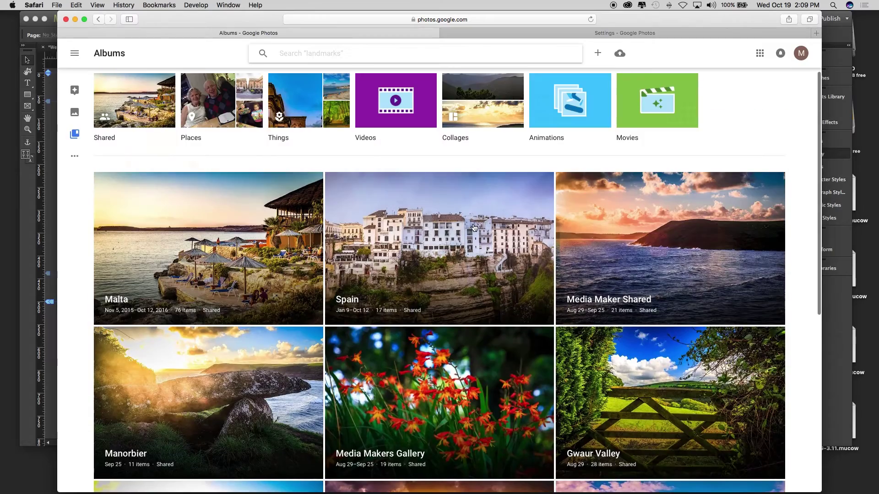
pyautogui.scroll(-2, 473, 228)
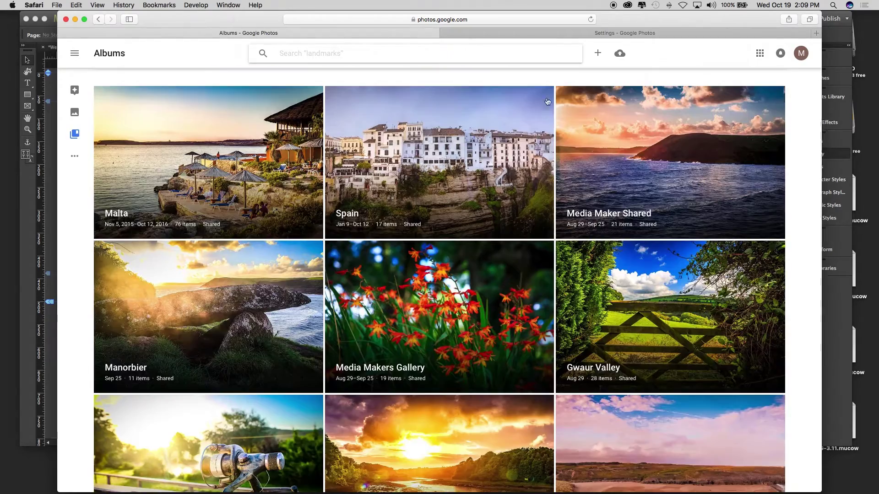
pyautogui.click(705, 32)
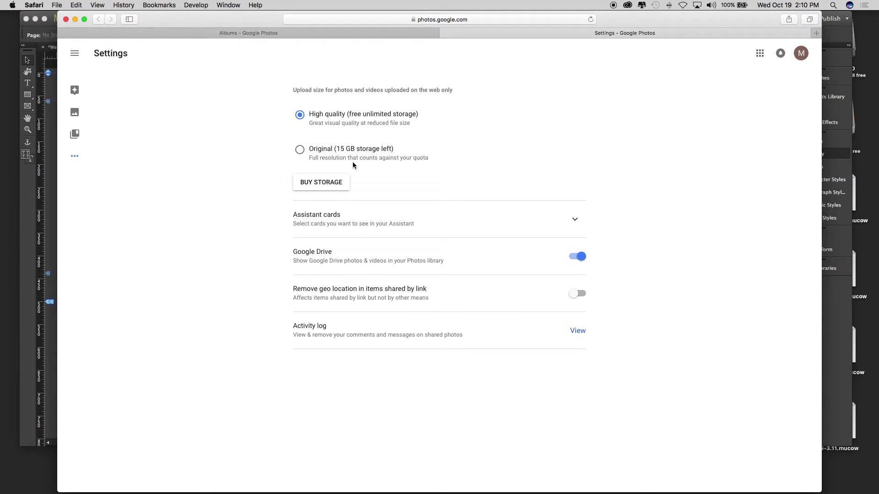
# - View the Manorbier album's panorama photo full-size, then go back to the album list
pyautogui.hotkey('ctrl', 'shift', 'Tab')
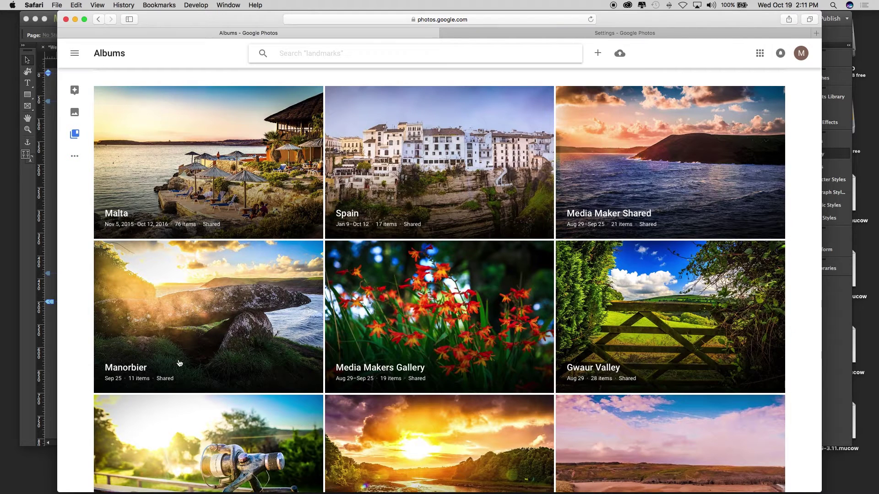
pyautogui.scroll(-4, 254, 317)
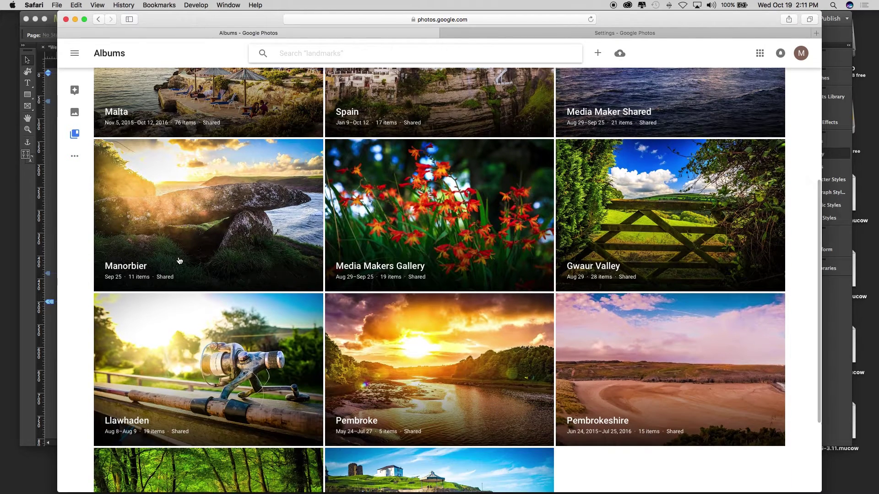
pyautogui.click(191, 222)
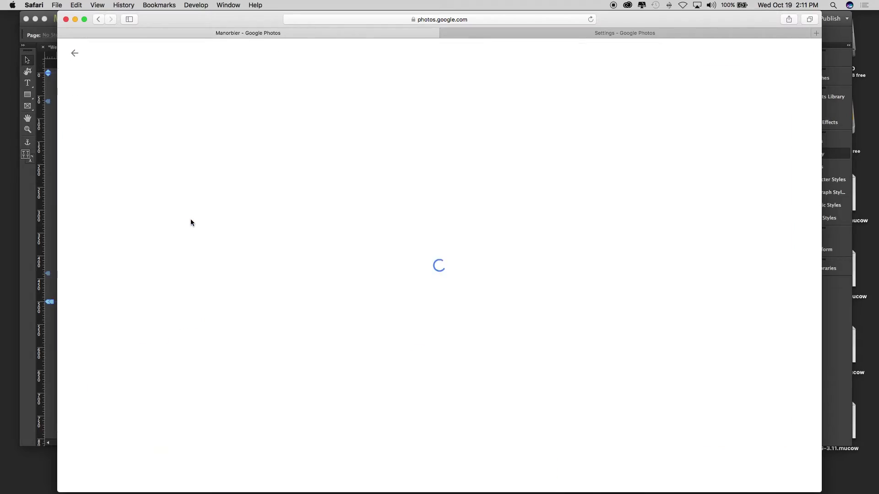
pyautogui.scroll(-8, 513, 310)
pyautogui.scroll(2, 513, 311)
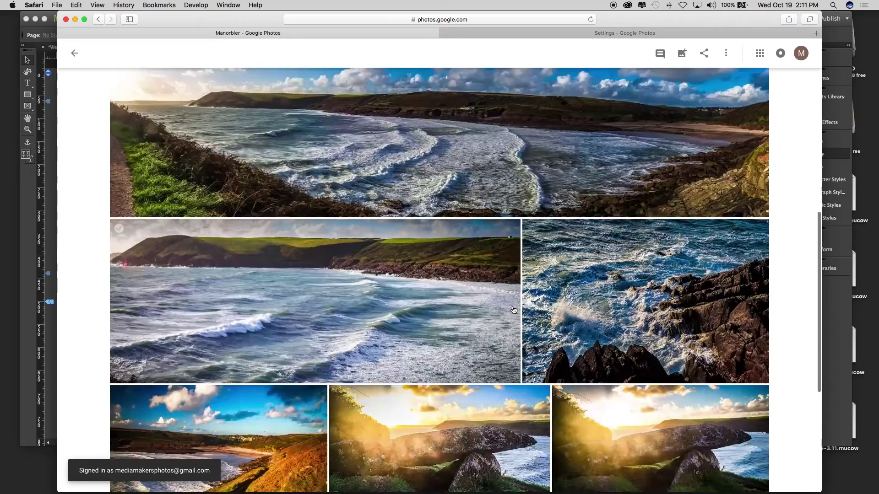
pyautogui.scroll(2, 513, 310)
pyautogui.click(477, 186)
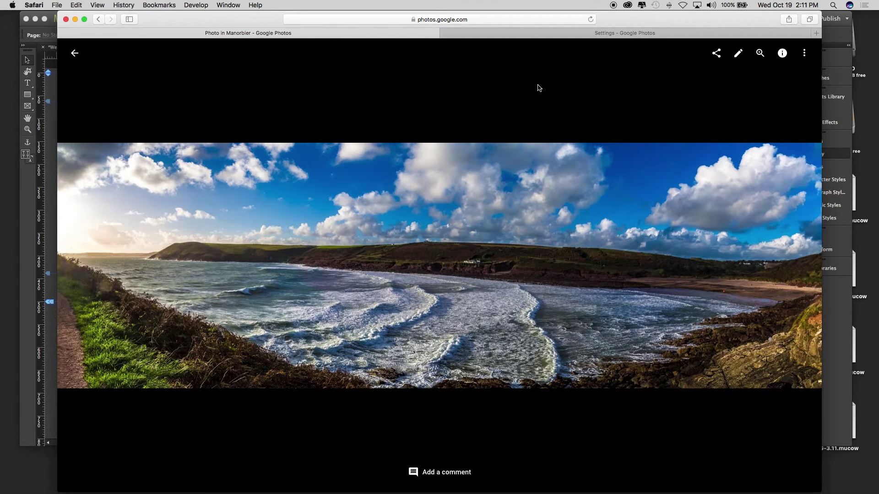
pyautogui.click(74, 53)
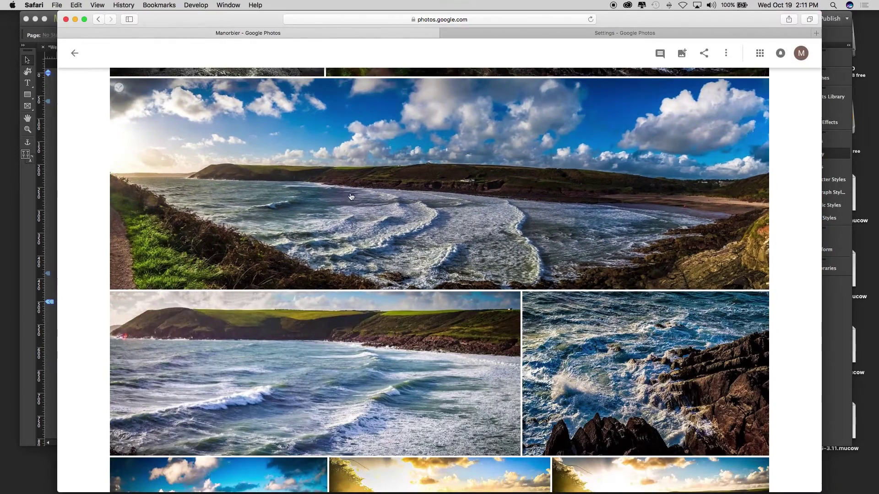
pyautogui.scroll(5, 352, 197)
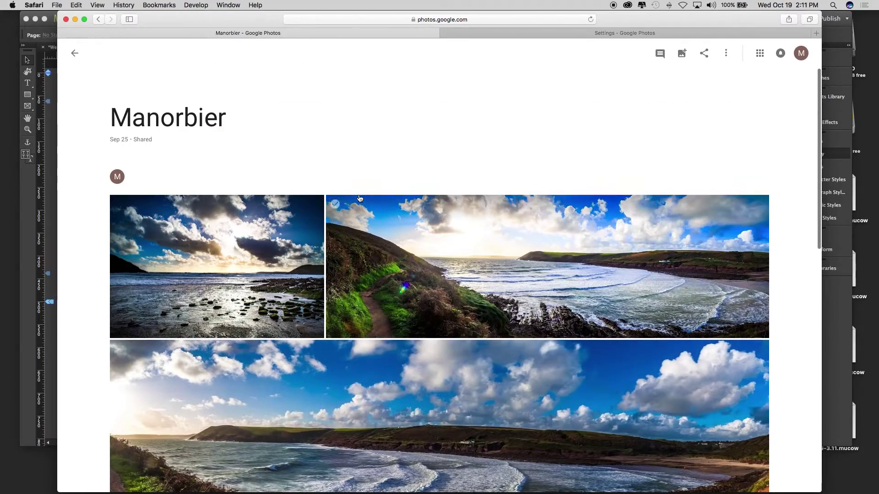
pyautogui.click(75, 53)
pyautogui.scroll(-3, 392, 259)
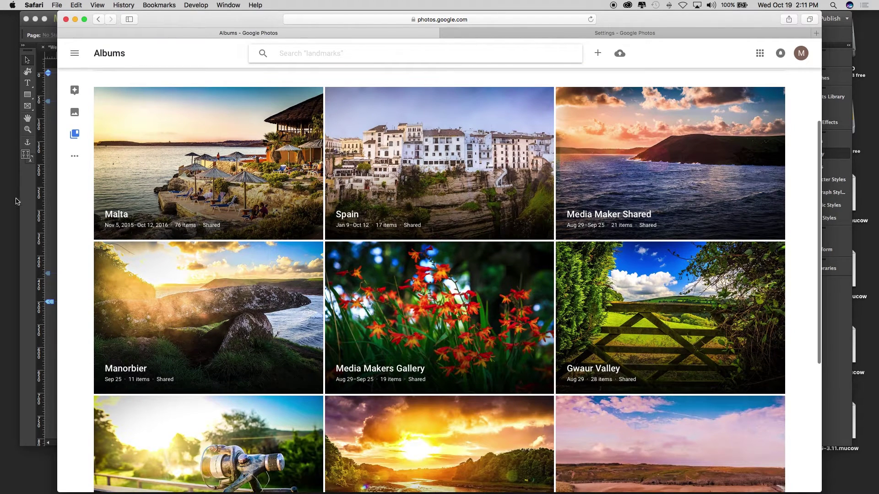
# - In Muse, take IMG V3.1.1 from the Library's IMG V3 folder and place it on the Home page
pyautogui.click(27, 211)
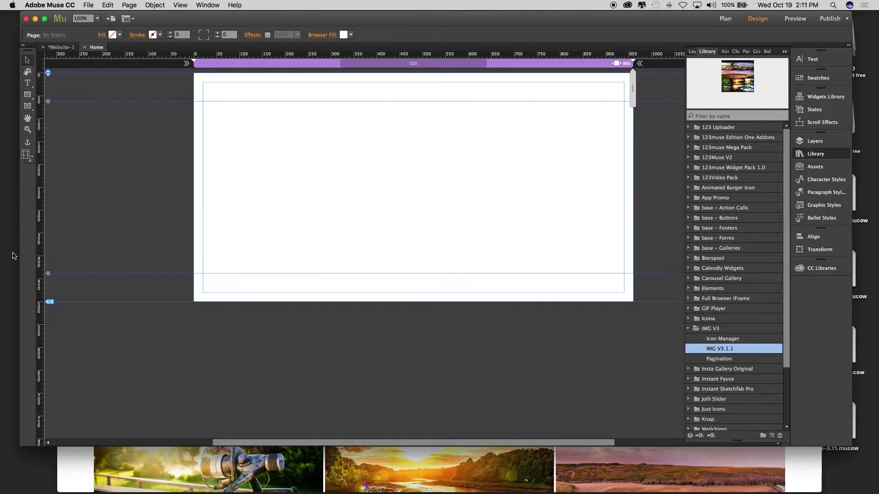
pyautogui.click(707, 330)
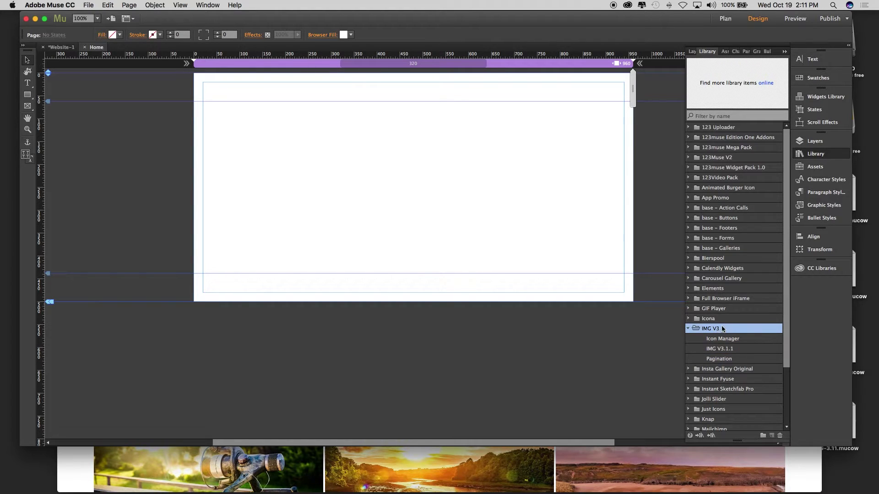
pyautogui.click(714, 350)
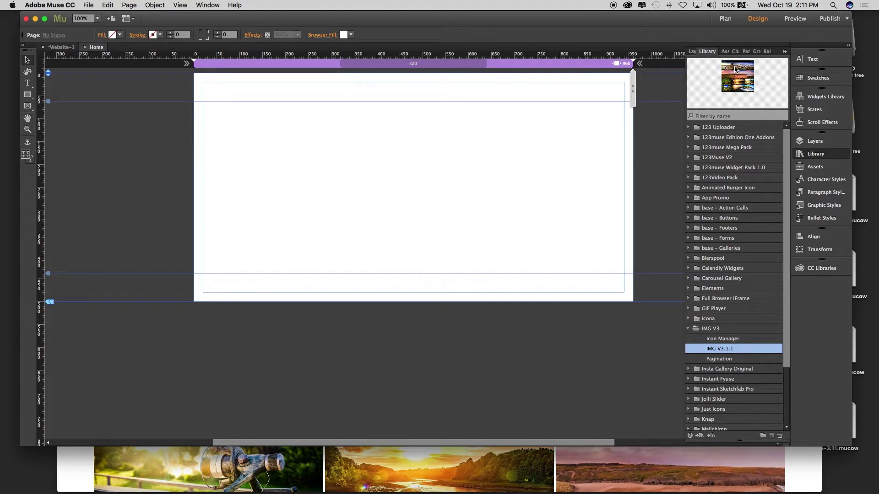
pyautogui.moveTo(737, 75); pyautogui.dragTo(320, 118)
# - Move the gallery widget to the top-left so it spans the full 960-px page width
pyautogui.moveTo(468, 151); pyautogui.dragTo(347, 110)
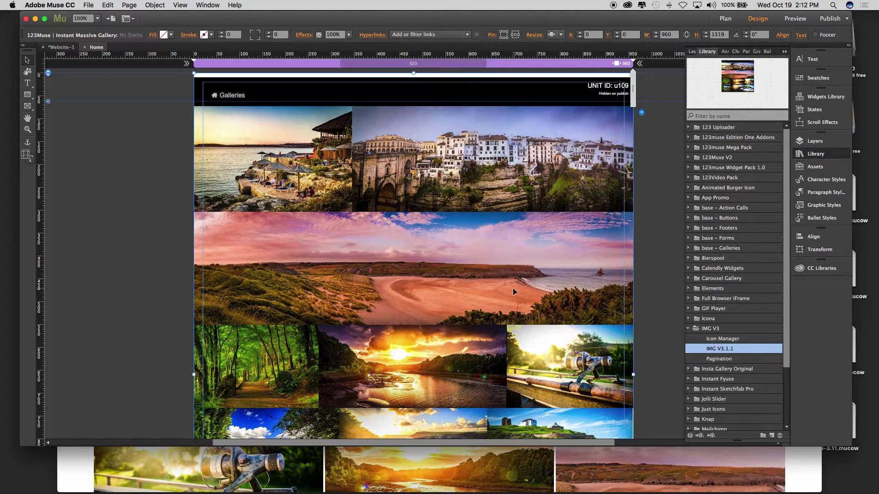
pyautogui.scroll(-3, 513, 289)
pyautogui.scroll(-2, 513, 290)
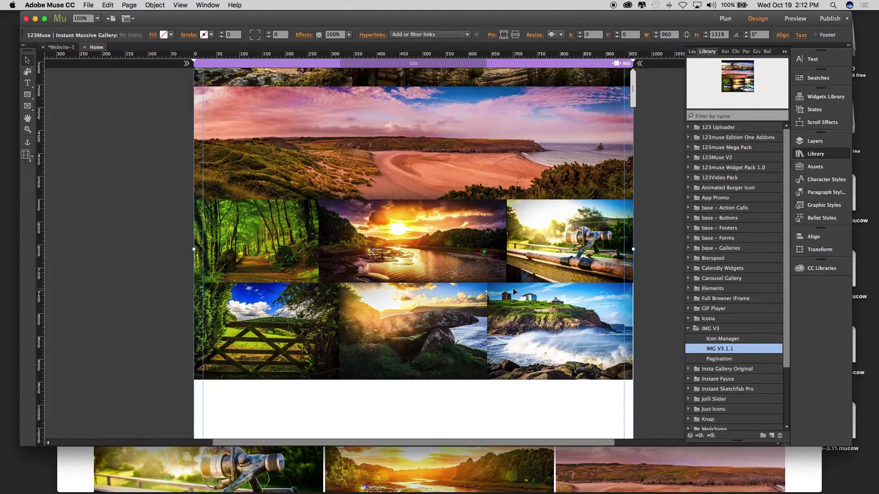
pyautogui.scroll(5, 513, 291)
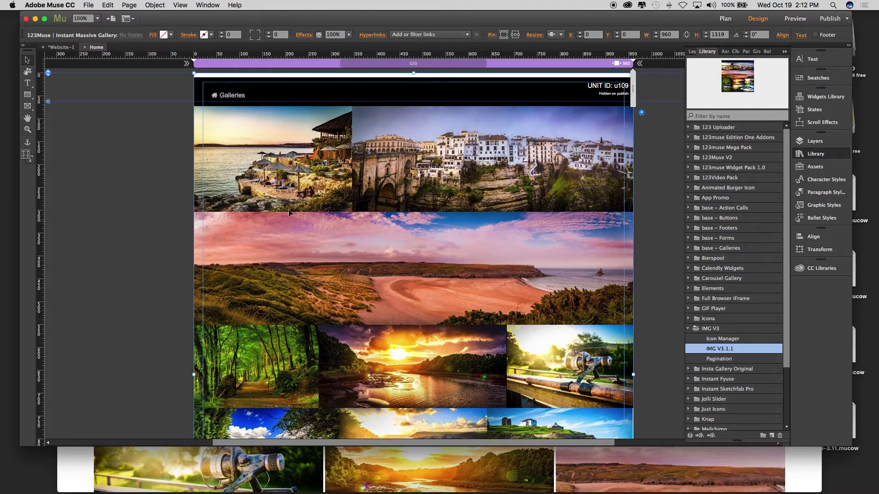
pyautogui.scroll(-2, 490, 197)
pyautogui.scroll(-3, 490, 193)
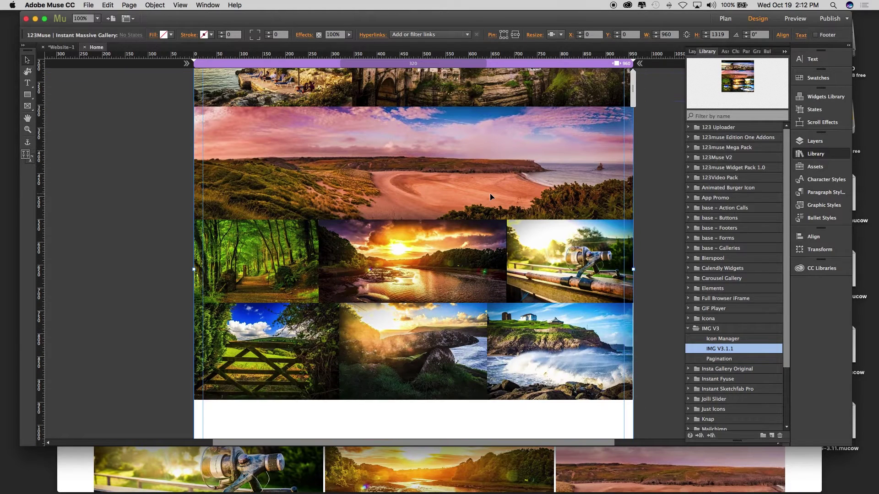
pyautogui.scroll(2, 489, 197)
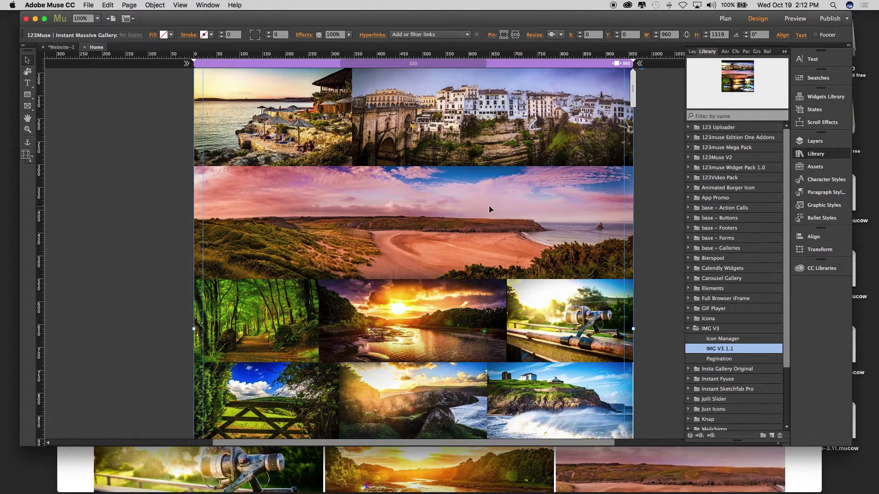
# - Open the gallery widget's options and launch the Google Photos album privacy manager
pyautogui.scroll(2, 489, 208)
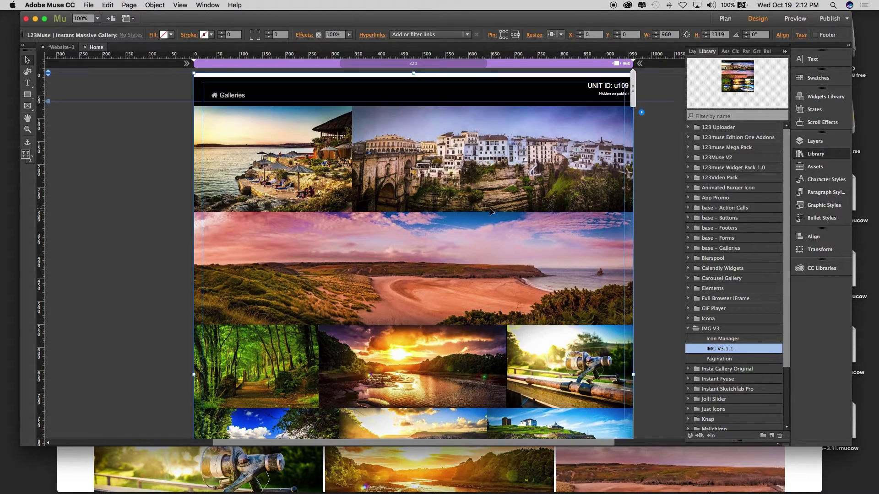
pyautogui.click(642, 113)
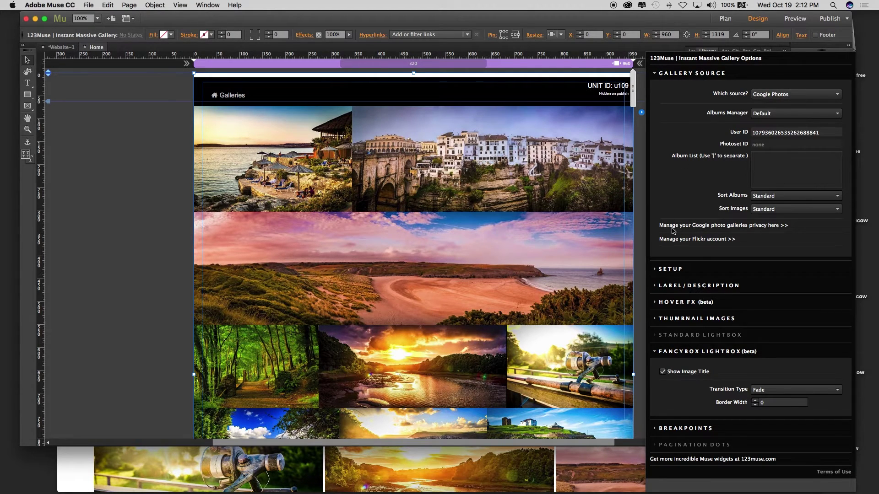
pyautogui.click(758, 227)
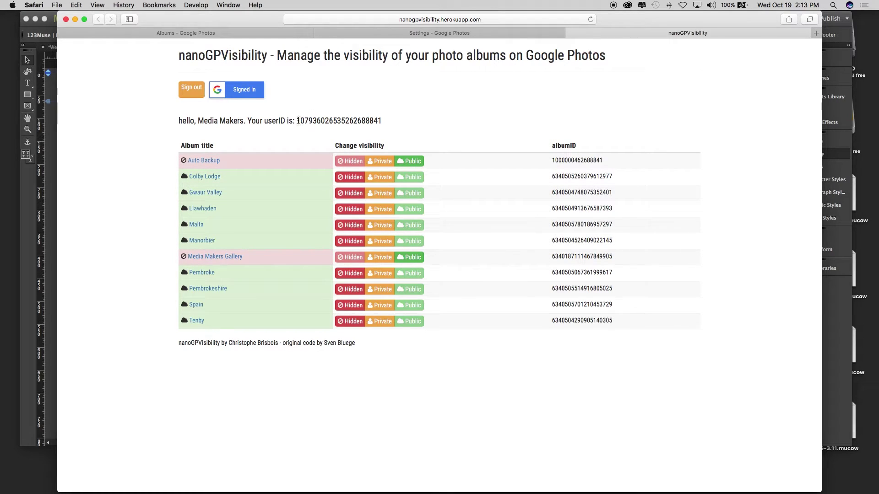
# - Select and copy the Google Photos userID in nanoGPVisibility, then go back to Muse
pyautogui.moveTo(298, 121); pyautogui.dragTo(382, 121)
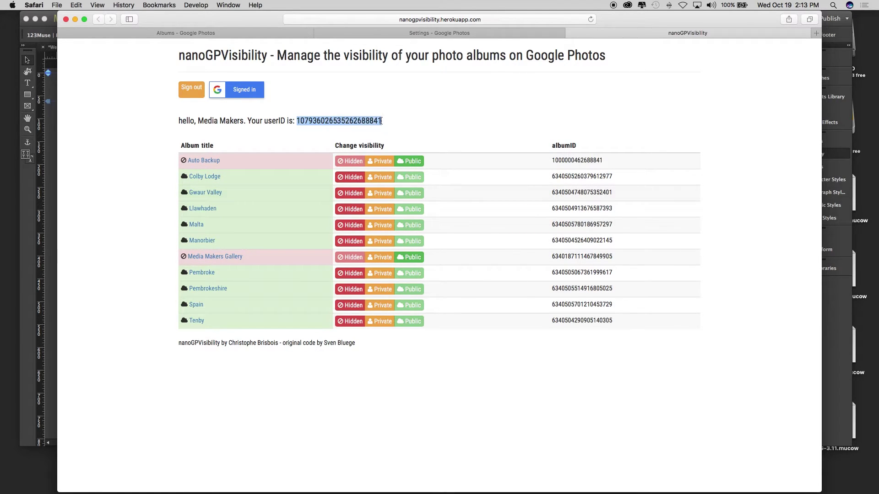
pyautogui.click(37, 284)
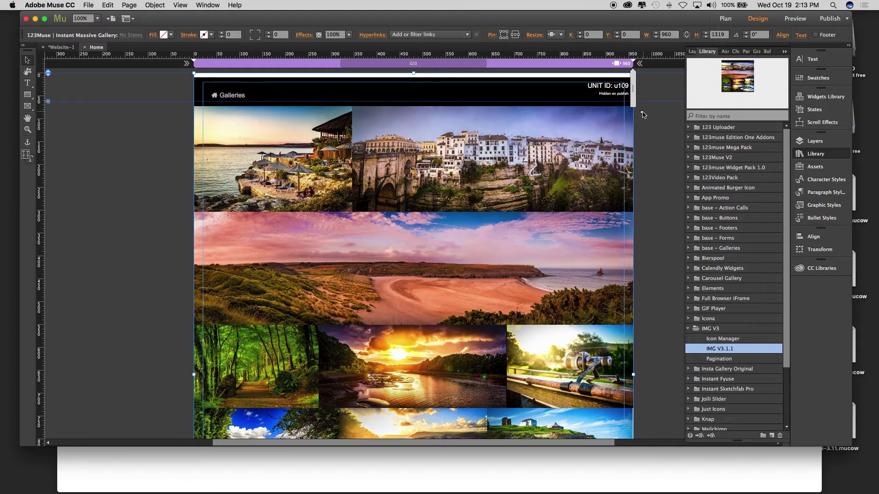
pyautogui.click(641, 112)
pyautogui.moveTo(830, 133); pyautogui.dragTo(761, 132)
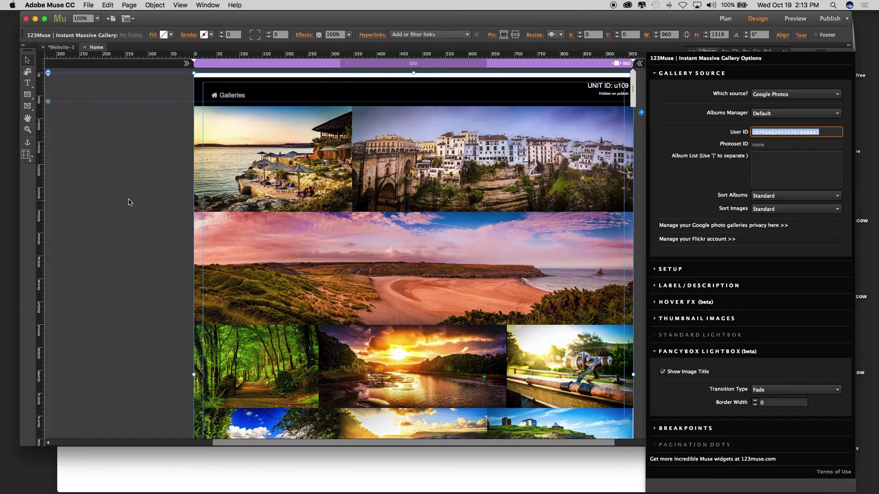
pyautogui.click(58, 246)
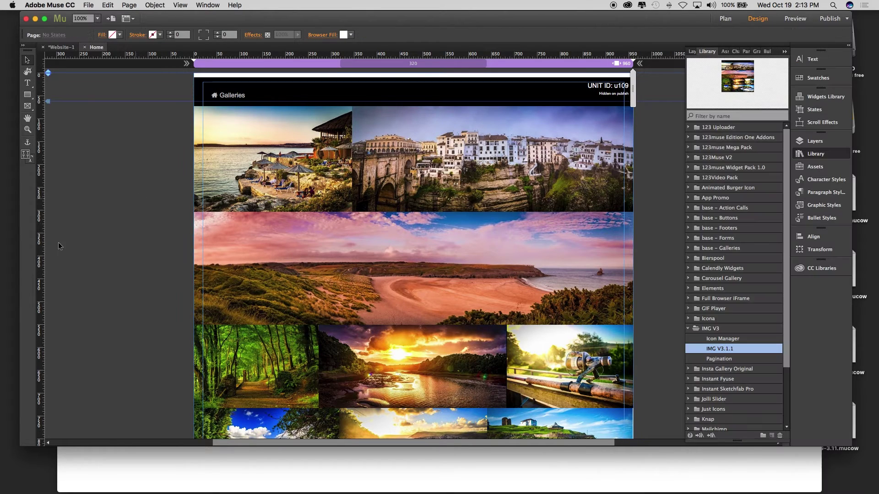
pyautogui.click(538, 198)
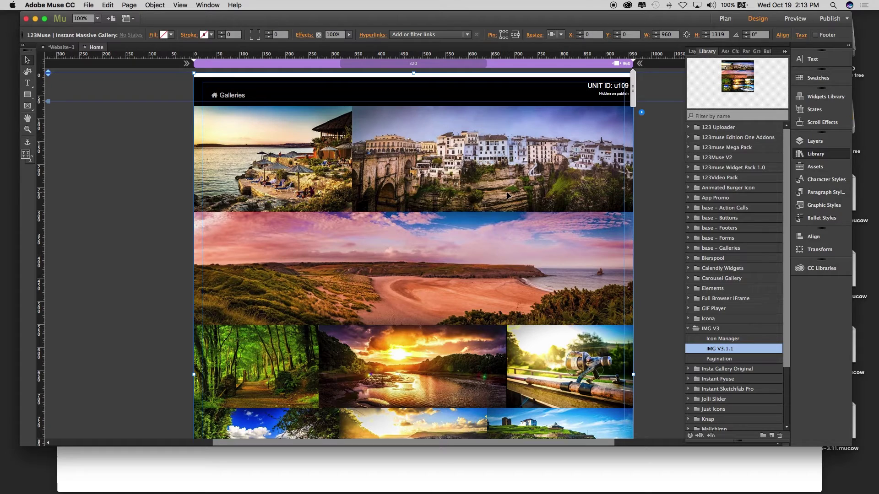
# - In the gallery options, switch the source to Flickr and back to Google Photos
pyautogui.click(641, 112)
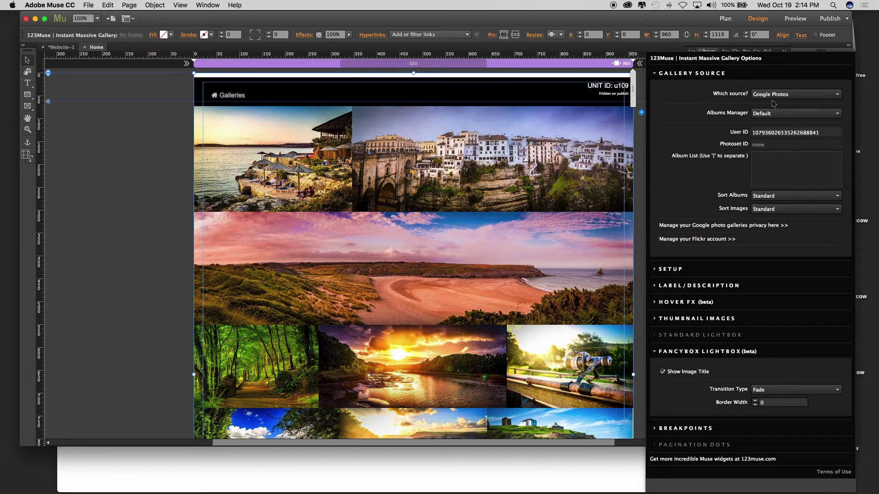
pyautogui.click(808, 96)
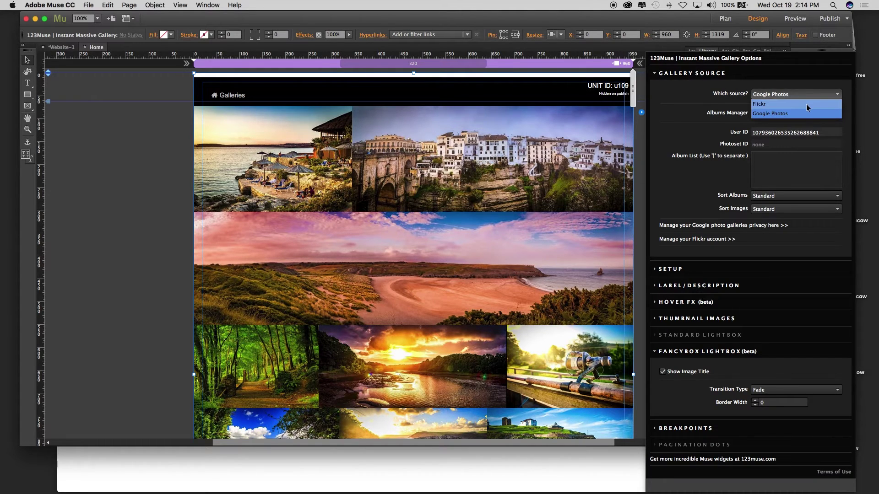
pyautogui.click(808, 104)
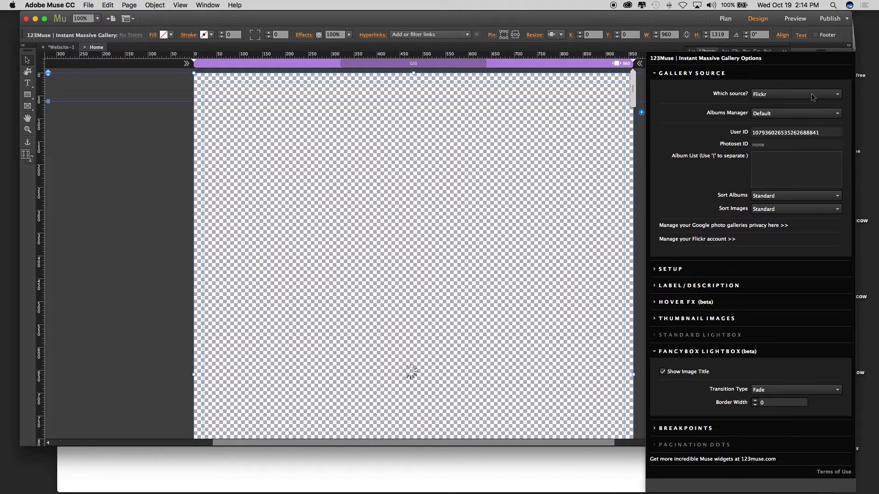
pyautogui.click(811, 93)
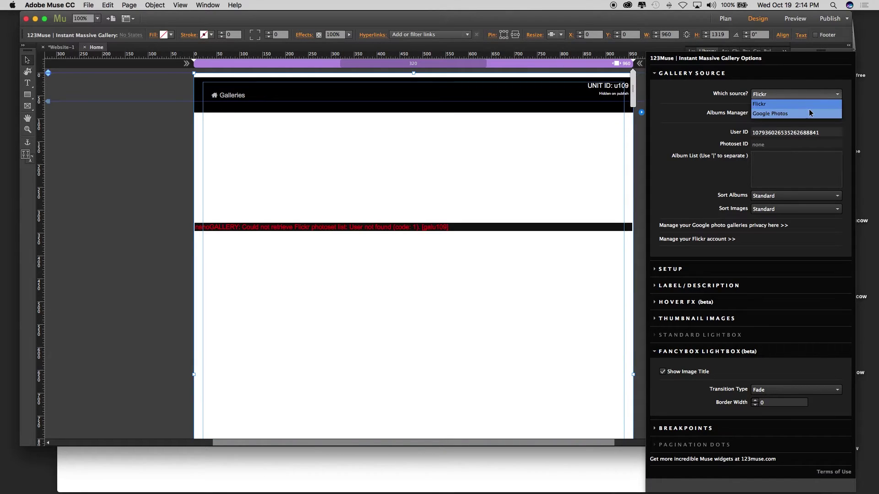
pyautogui.click(810, 114)
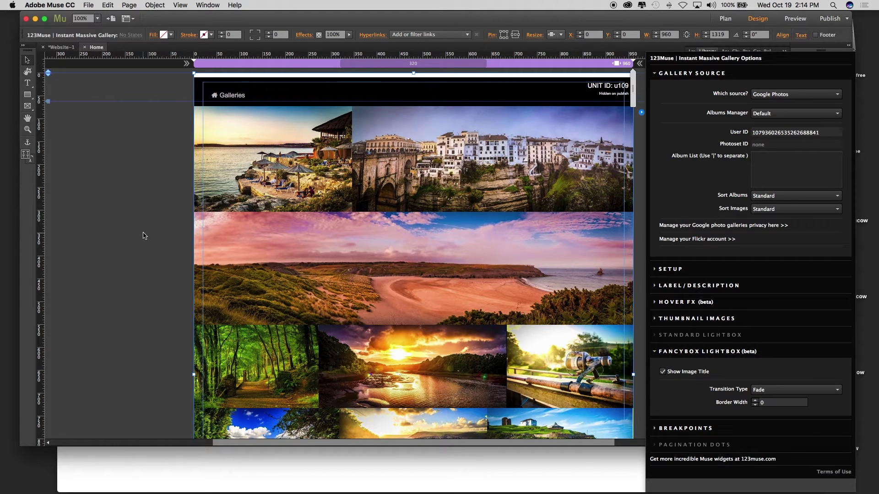
pyautogui.scroll(-10, 143, 236)
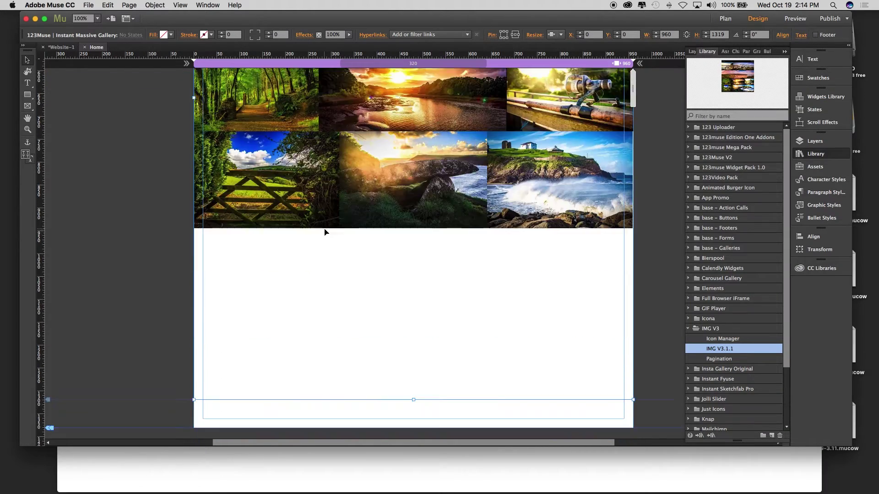
# - Drag the gallery's bottom handle upward to shorten the widget
pyautogui.scroll(9, 324, 232)
pyautogui.scroll(-8, 324, 232)
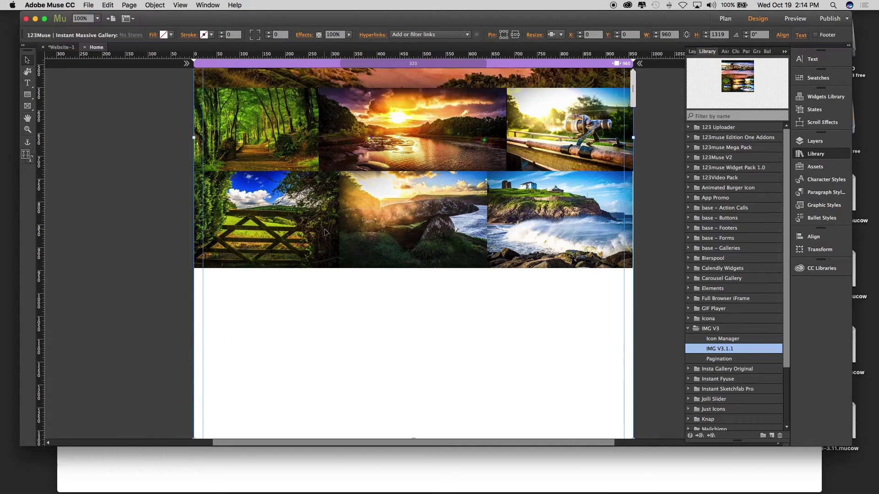
pyautogui.scroll(-2, 324, 232)
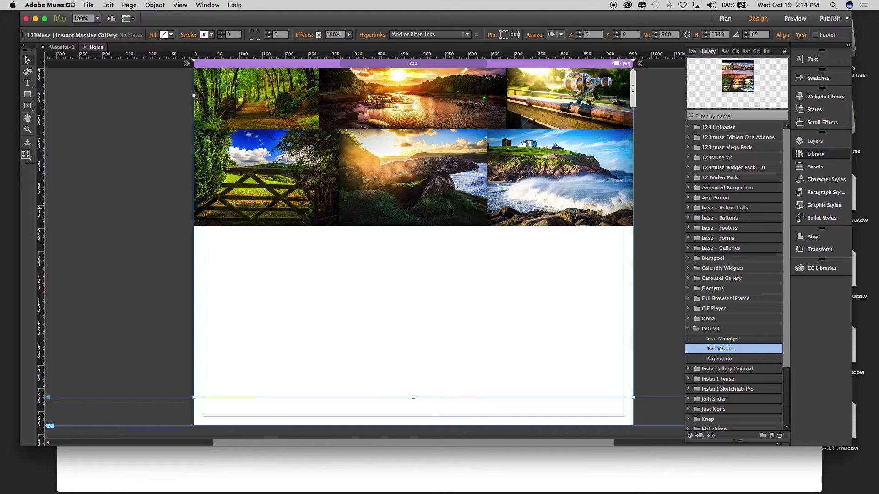
pyautogui.scroll(1, 450, 211)
pyautogui.scroll(-1, 400, 380)
pyautogui.moveTo(414, 397)
pyautogui.mouseDown()
pyautogui.moveTo(414, 388)
pyautogui.moveTo(412, 395)
pyautogui.mouseUp()
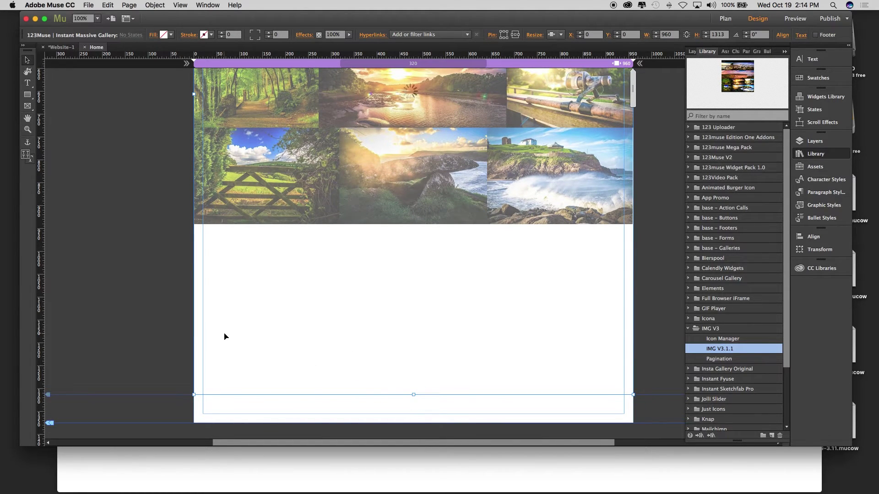
# - Add a horizontal guide below the photos and pull the page bottom up to it
pyautogui.scroll(1, 147, 220)
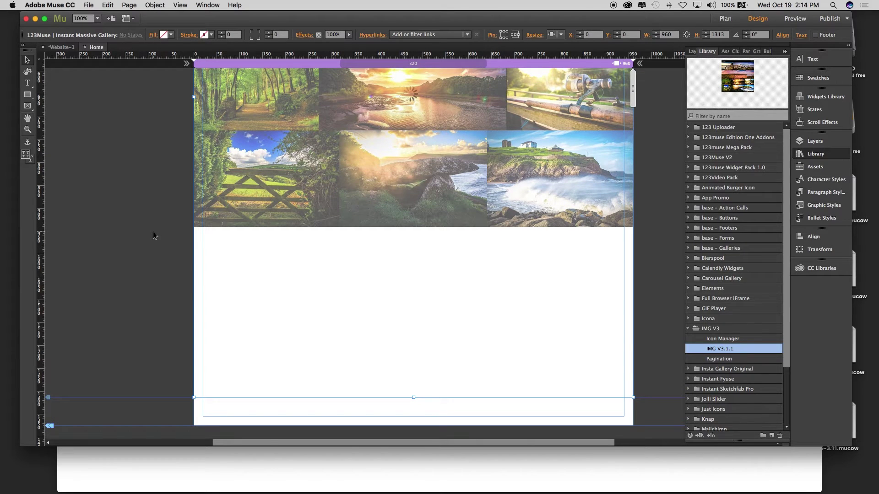
pyautogui.scroll(10, 153, 232)
pyautogui.scroll(-5, 266, 158)
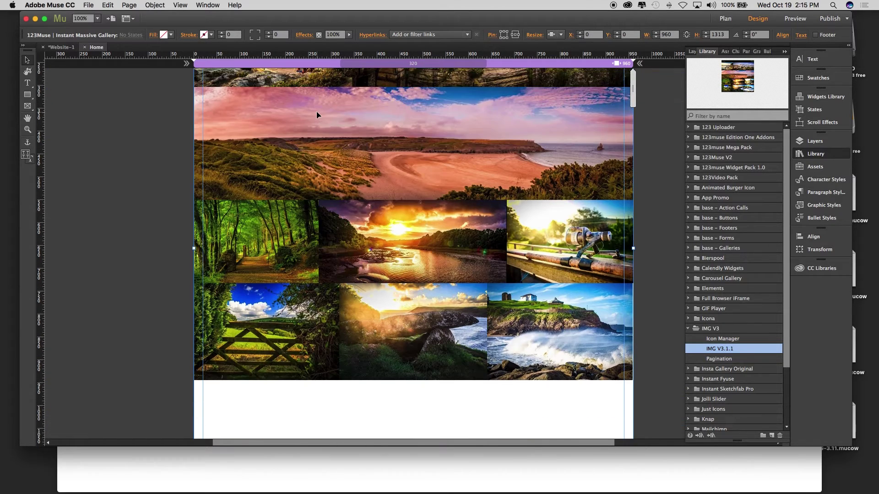
pyautogui.scroll(-3, 317, 112)
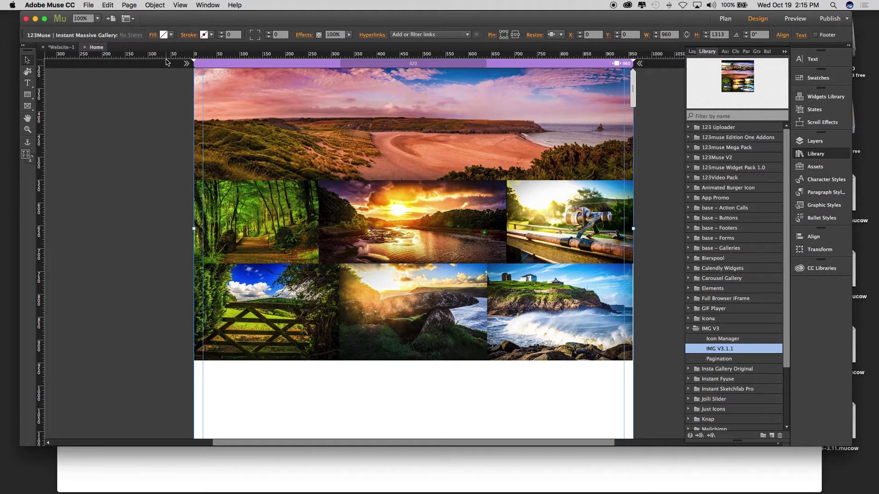
pyautogui.moveTo(166, 62); pyautogui.dragTo(152, 361)
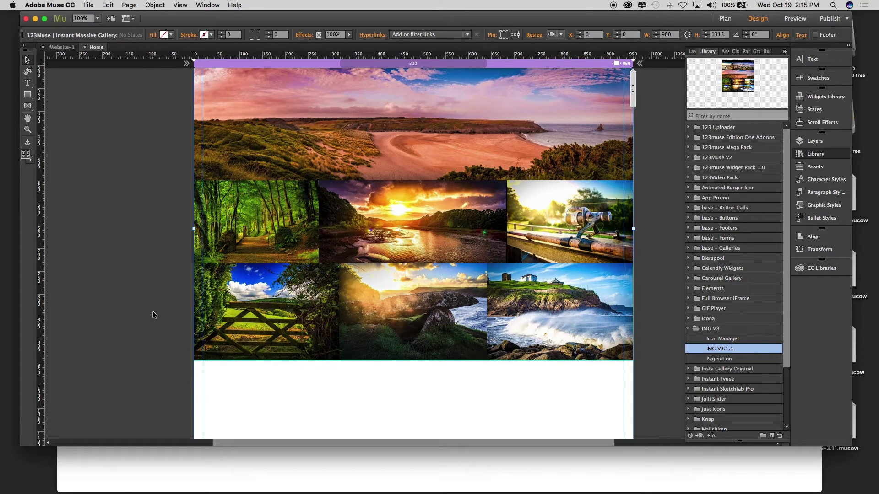
pyautogui.scroll(-3, 157, 297)
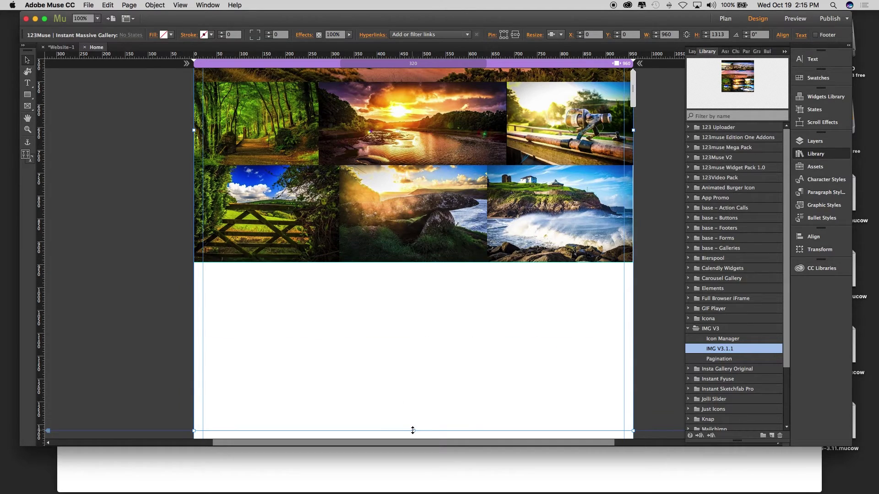
pyautogui.moveTo(413, 431); pyautogui.dragTo(413, 264)
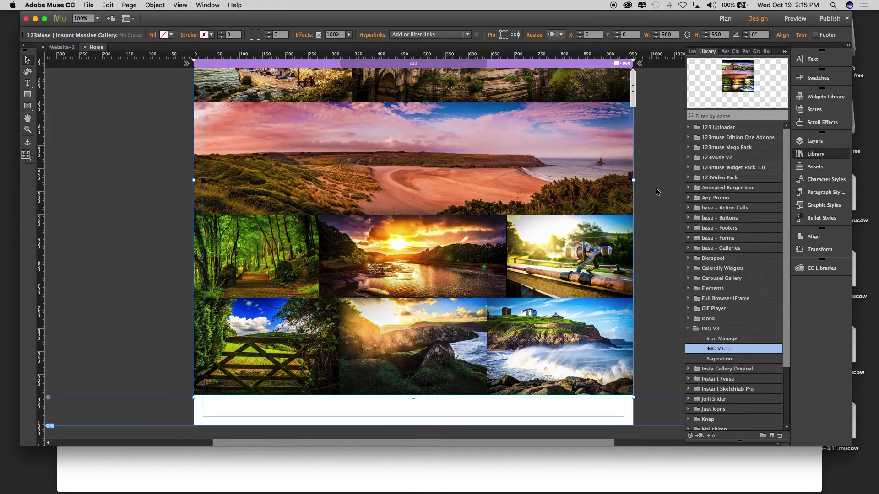
# - Check the 950-px-tall layout, deselect the widget, and preview the page in the browser
pyautogui.scroll(3, 418, 239)
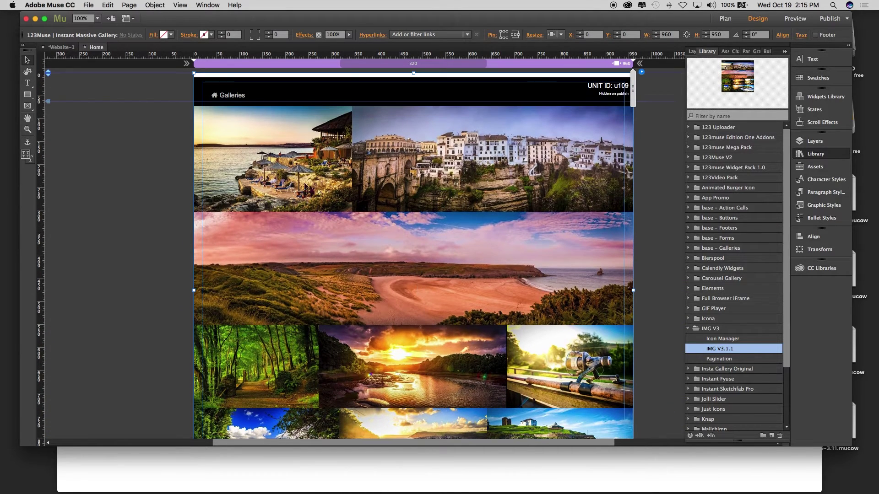
pyautogui.scroll(-1, 409, 185)
pyautogui.scroll(-1, 409, 185)
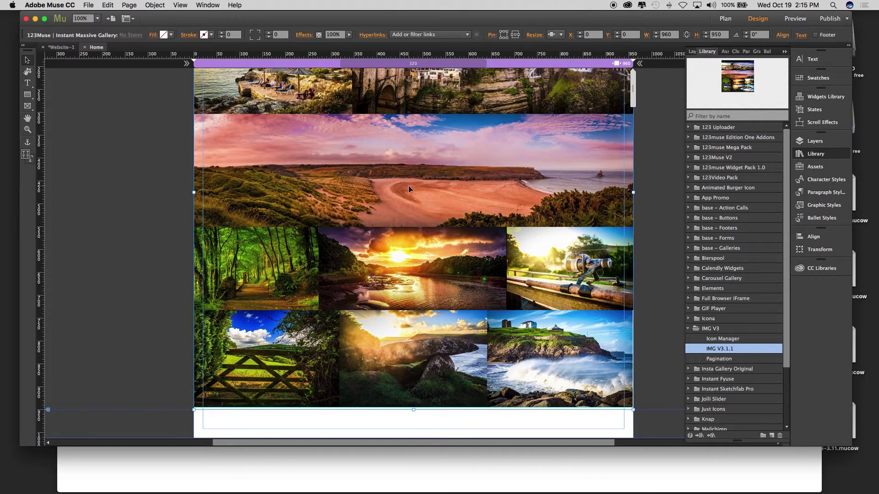
pyautogui.scroll(2, 408, 185)
pyautogui.scroll(-1, 416, 218)
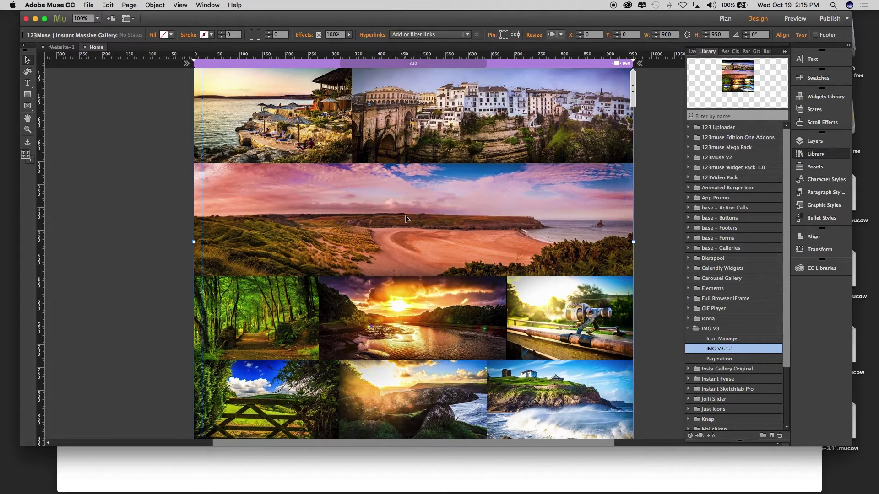
pyautogui.scroll(-1, 405, 216)
pyautogui.scroll(1, 405, 219)
pyautogui.scroll(1, 405, 219)
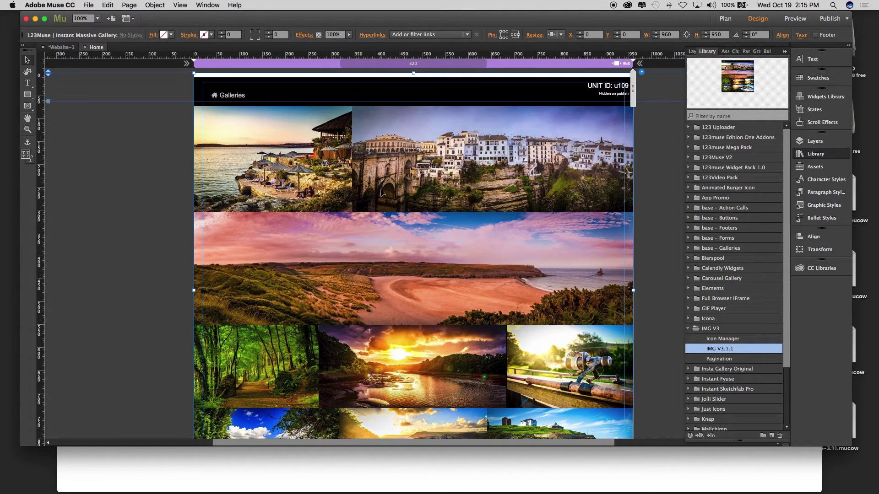
pyautogui.scroll(-1, 406, 330)
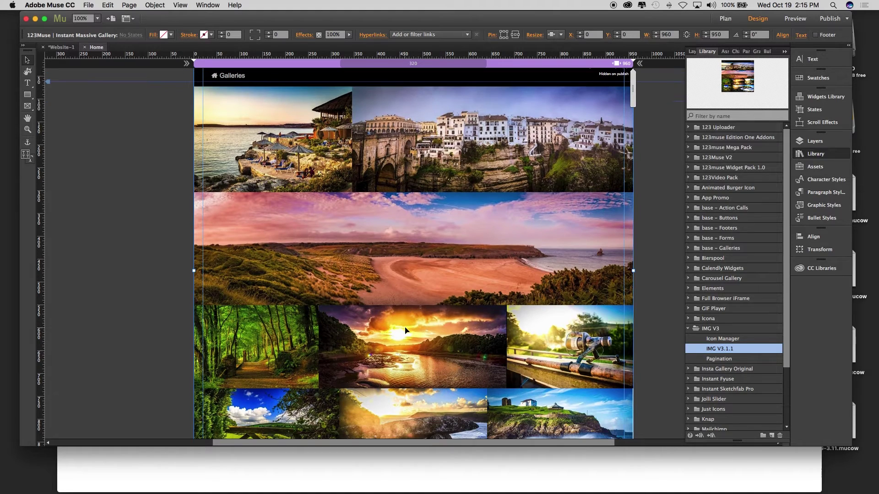
pyautogui.scroll(-1, 405, 329)
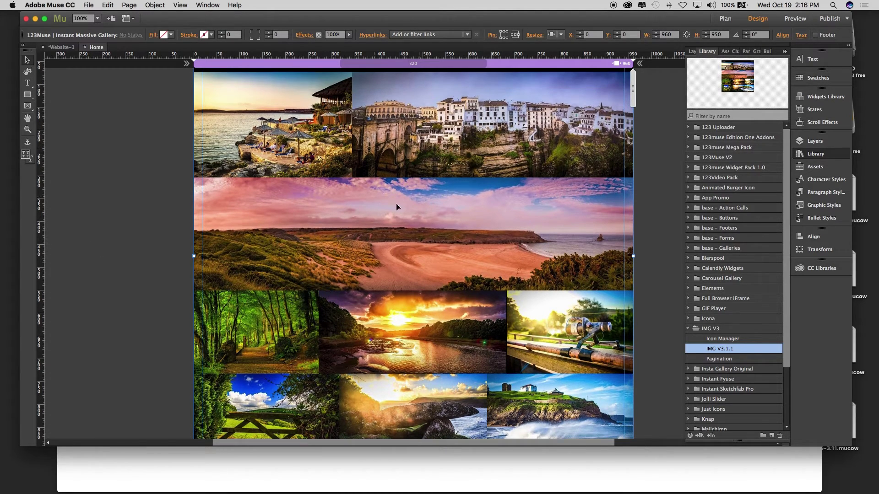
pyautogui.scroll(-3, 449, 245)
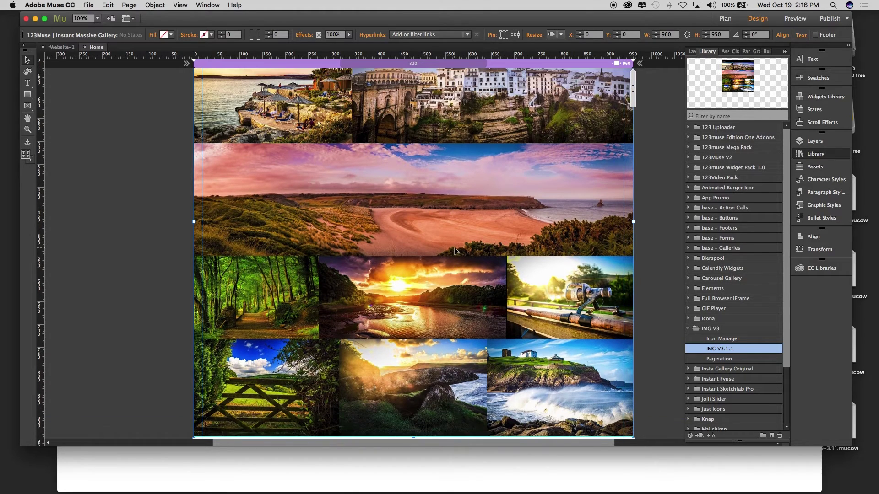
pyautogui.scroll(-3, 455, 251)
pyautogui.scroll(8, 455, 249)
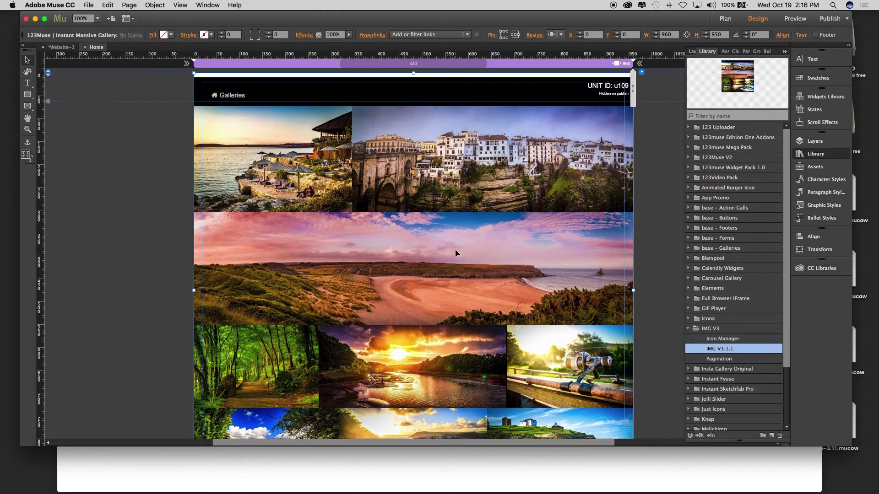
pyautogui.scroll(-3, 455, 252)
pyautogui.scroll(3, 455, 252)
pyautogui.scroll(-2, 455, 252)
pyautogui.click(136, 216)
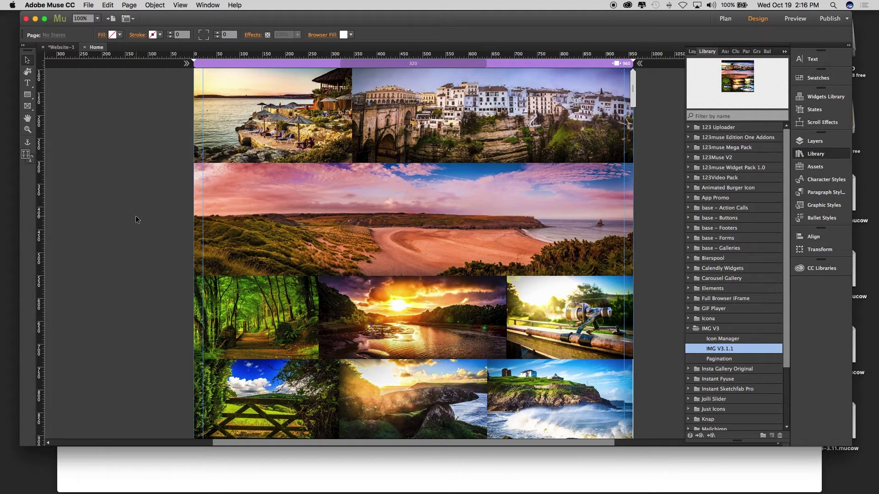
pyautogui.press('super+shift+e')
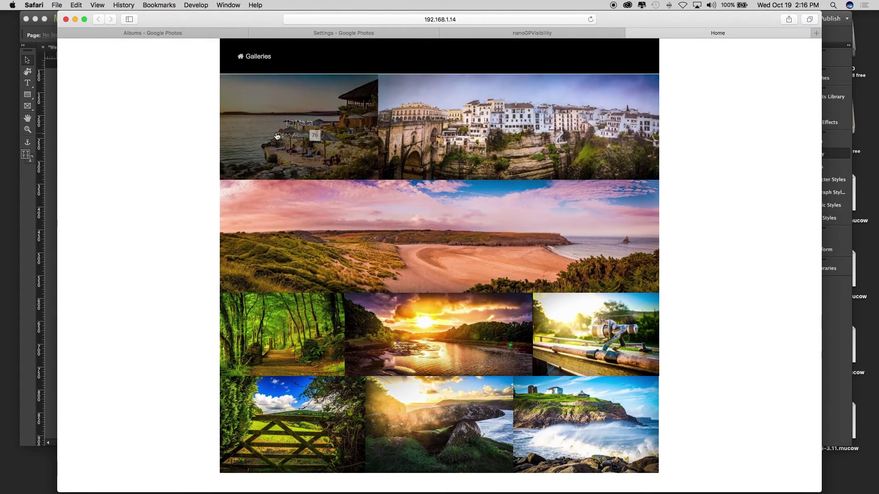
# - Open the Malta album in the gallery preview and scroll its photo grid
pyautogui.click(313, 136)
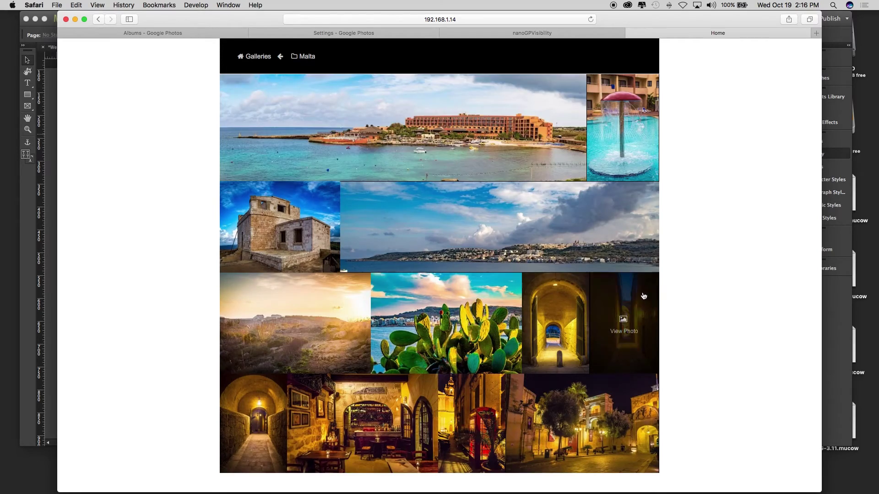
pyautogui.scroll(-7, 643, 296)
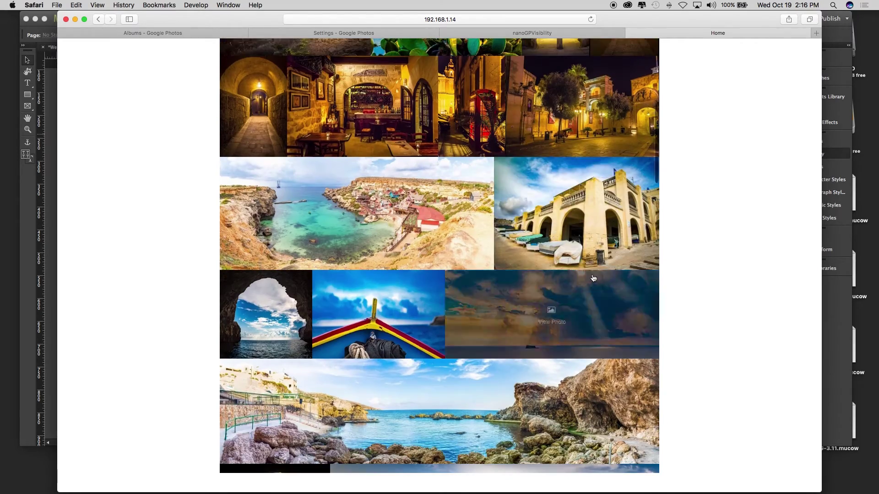
pyautogui.scroll(7, 593, 278)
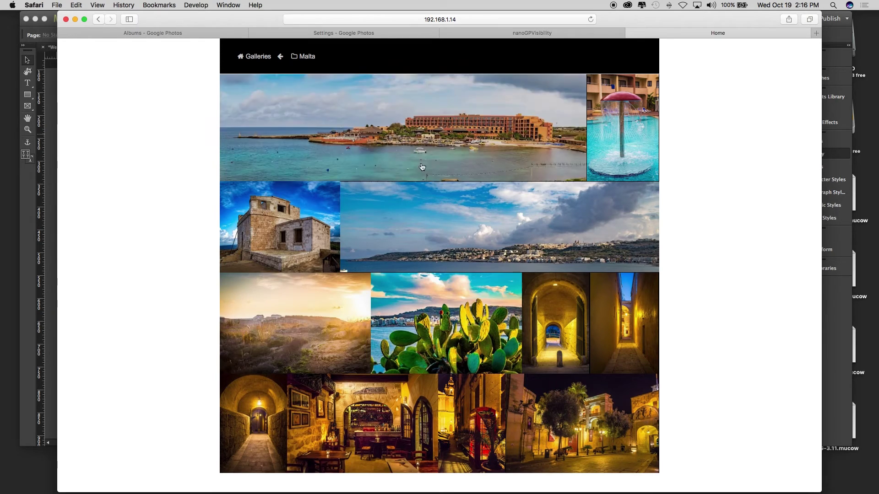
pyautogui.scroll(-5, 396, 362)
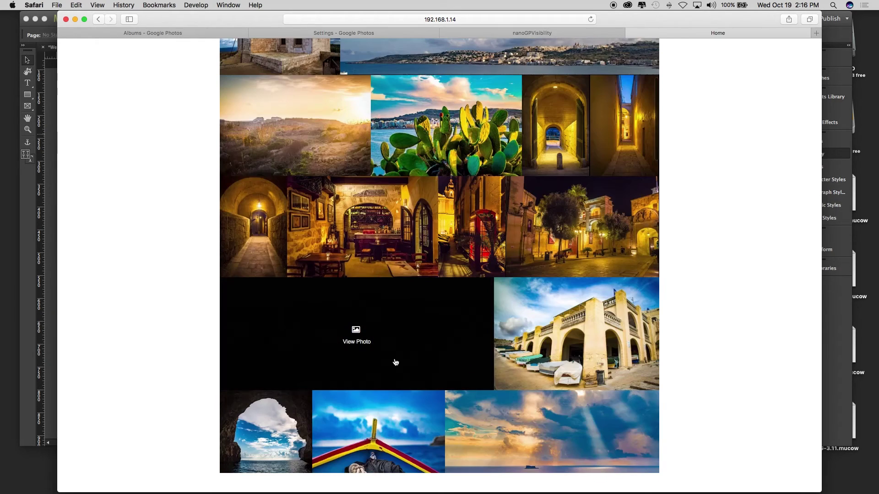
pyautogui.scroll(5, 364, 319)
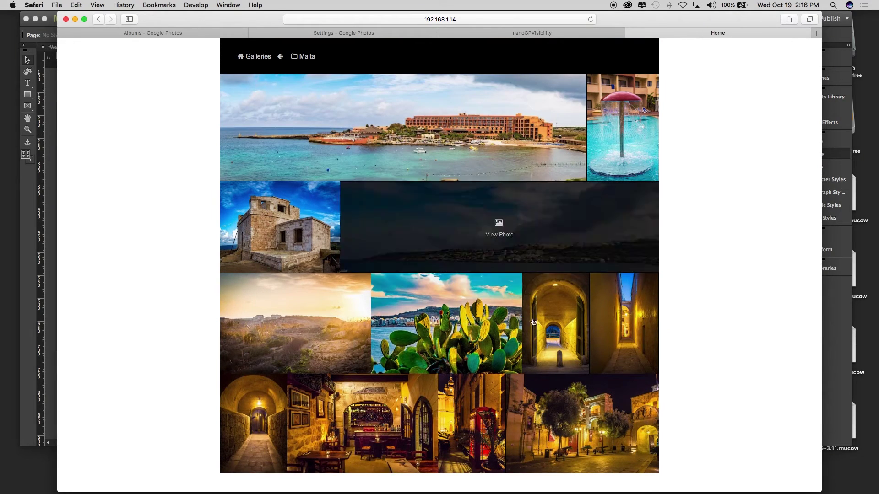
# - Enlarge the hotel panorama, step through six photos to the archway, then close the lightbox
pyautogui.click(419, 132)
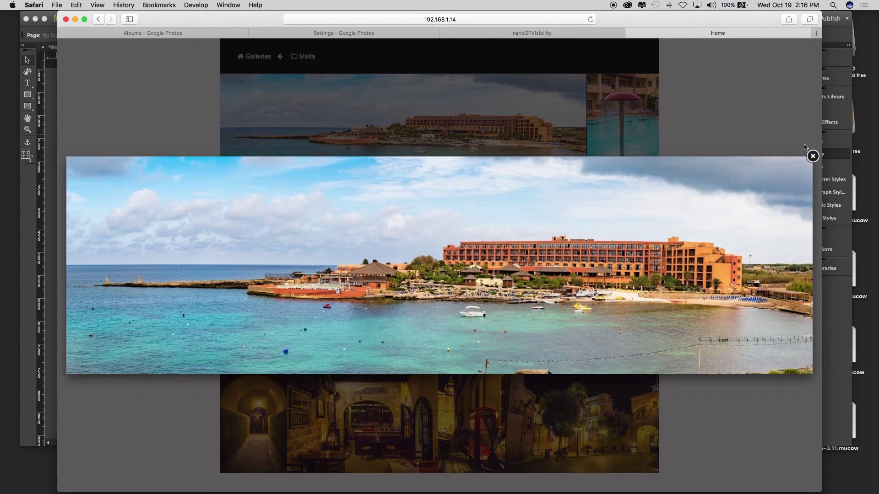
pyautogui.click(805, 271)
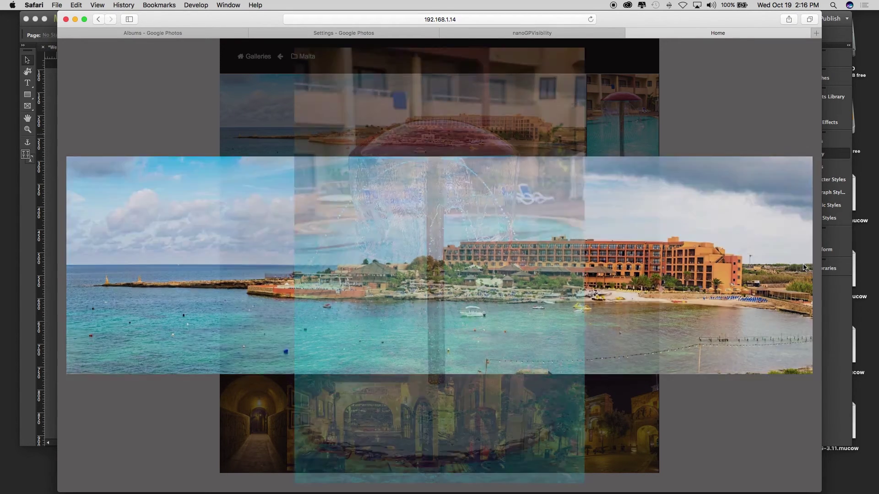
pyautogui.click(576, 265)
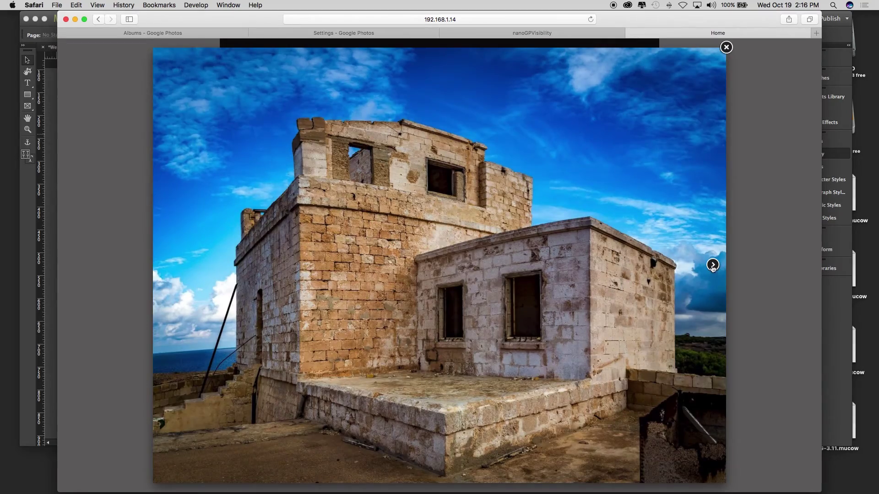
pyautogui.click(713, 265)
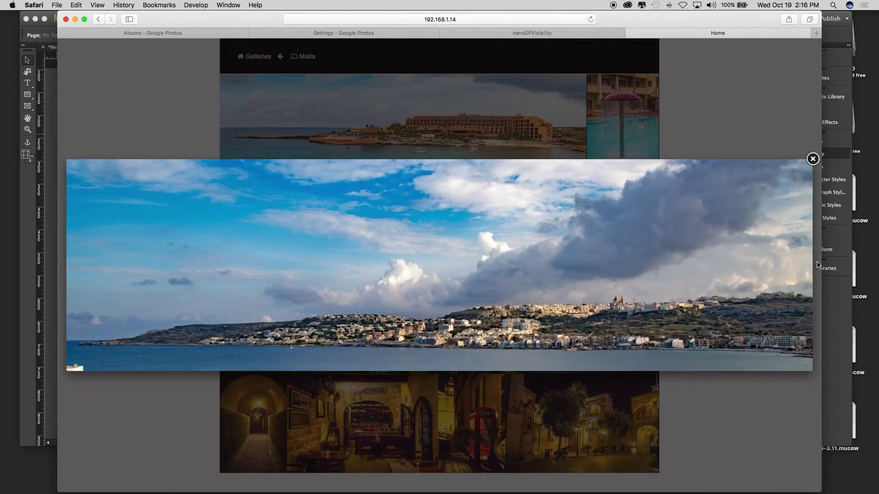
pyautogui.click(800, 266)
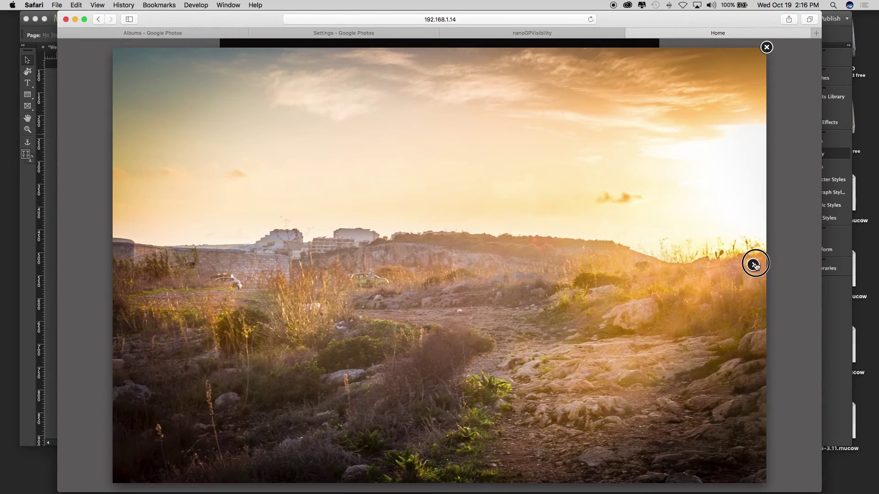
pyautogui.click(753, 265)
pyautogui.click(753, 264)
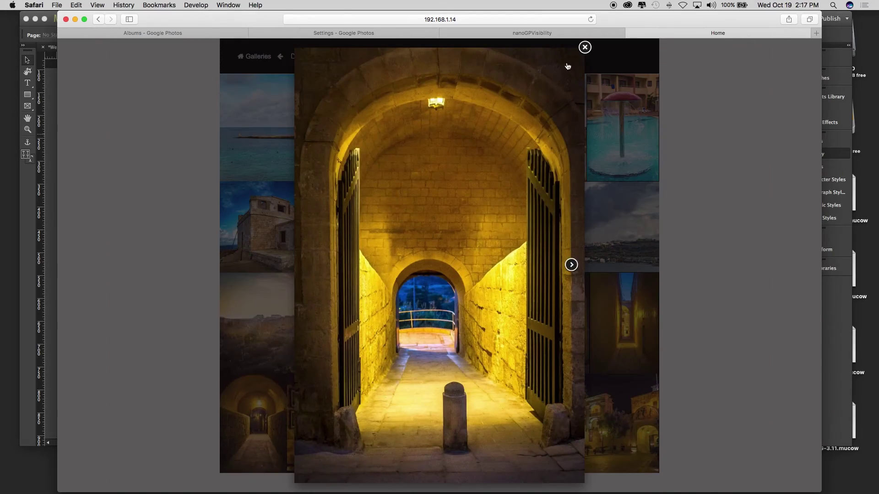
pyautogui.click(586, 48)
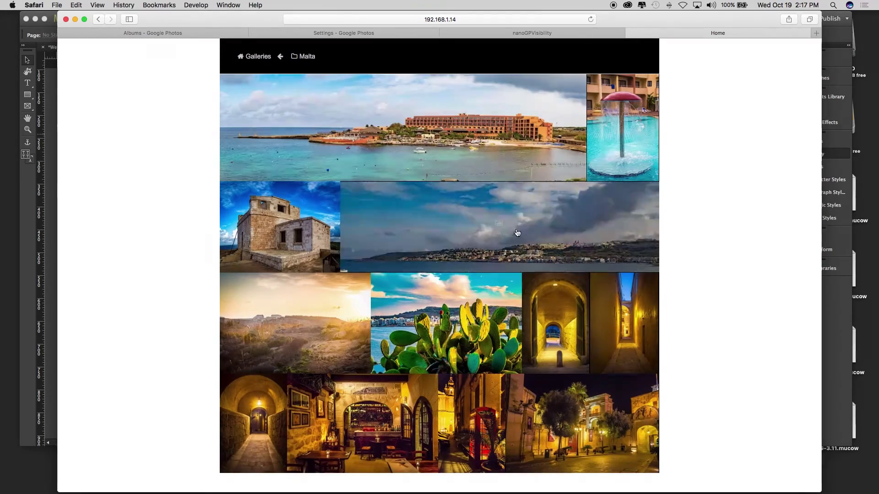
# - Narrow Safari to test responsiveness, return to Galleries, then switch back to Muse
pyautogui.scroll(-5, 558, 207)
pyautogui.scroll(-3, 558, 208)
pyautogui.scroll(8, 558, 207)
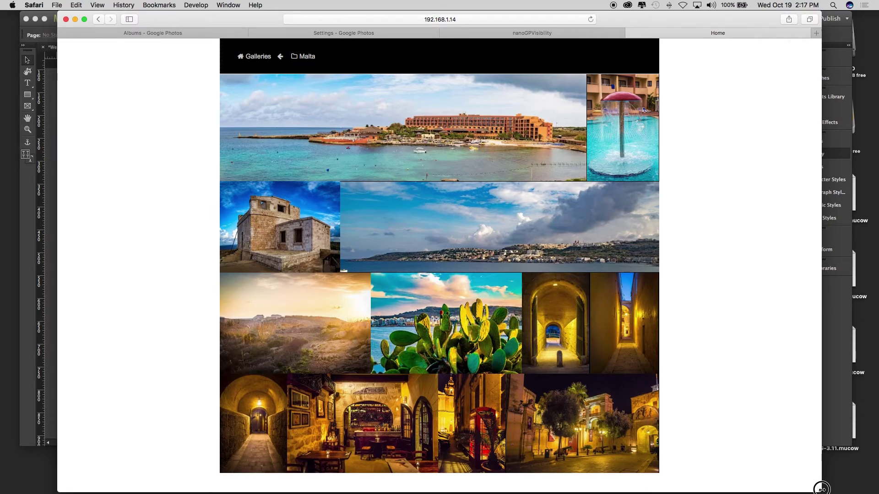
pyautogui.moveTo(821, 489); pyautogui.dragTo(756, 489)
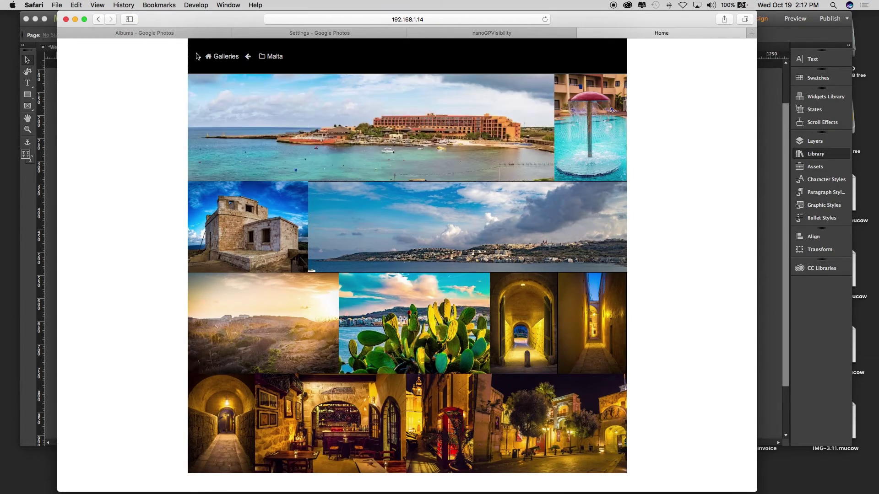
pyautogui.click(222, 55)
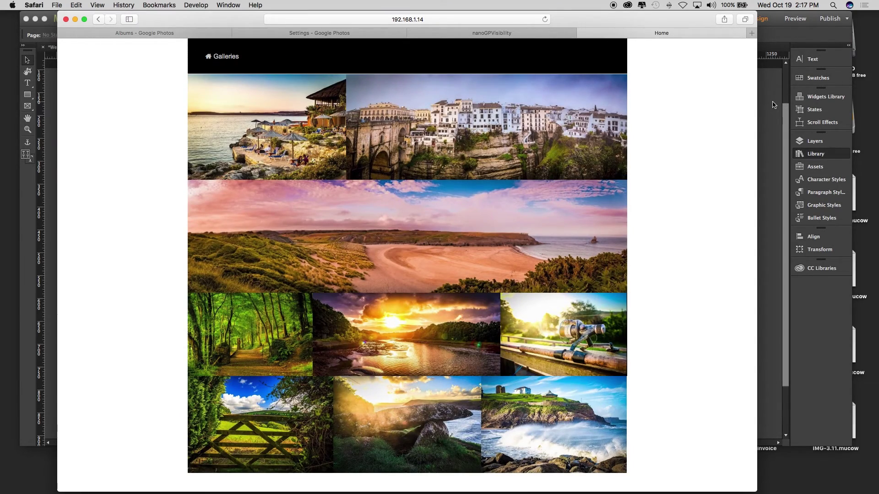
pyautogui.click(773, 105)
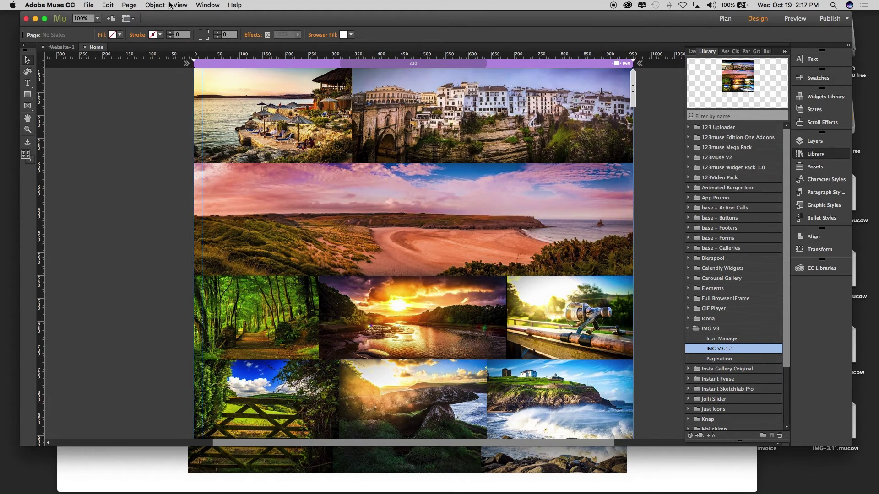
# - Use the breakpoint bar's right chevron to let the page expand beyond 960 px
pyautogui.click(180, 5)
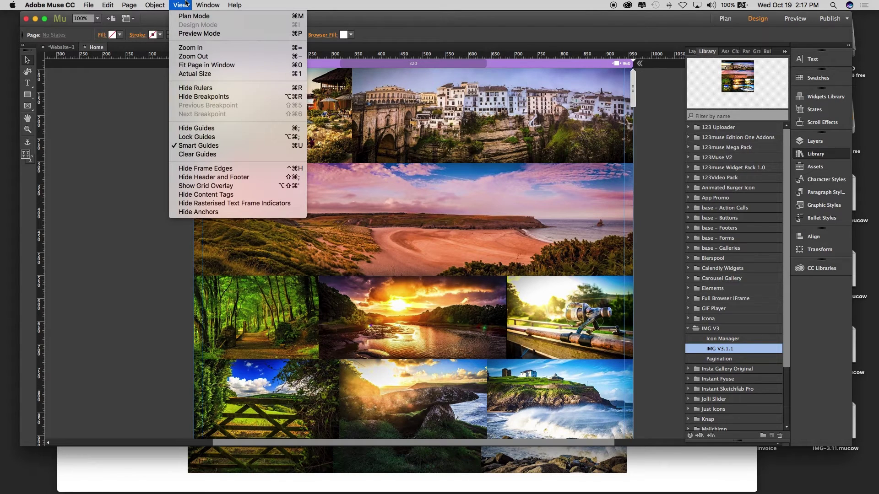
pyautogui.click(255, 97)
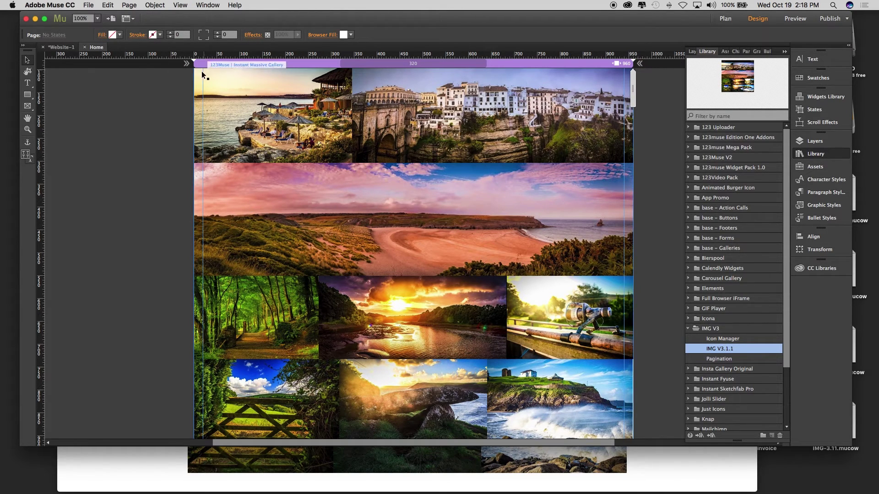
pyautogui.click(641, 65)
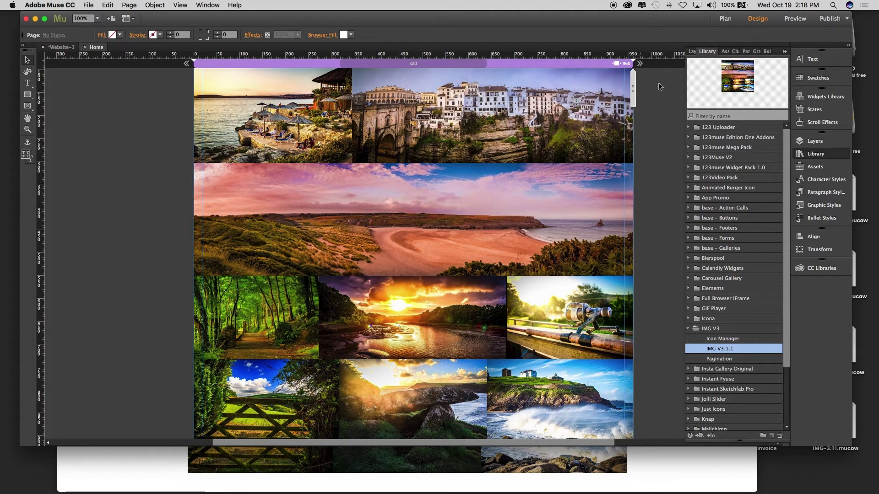
pyautogui.moveTo(629, 98); pyautogui.dragTo(139, 166)
# - Preview the full-width page in Safari and open the Malta album
pyautogui.press('super+shift+e')
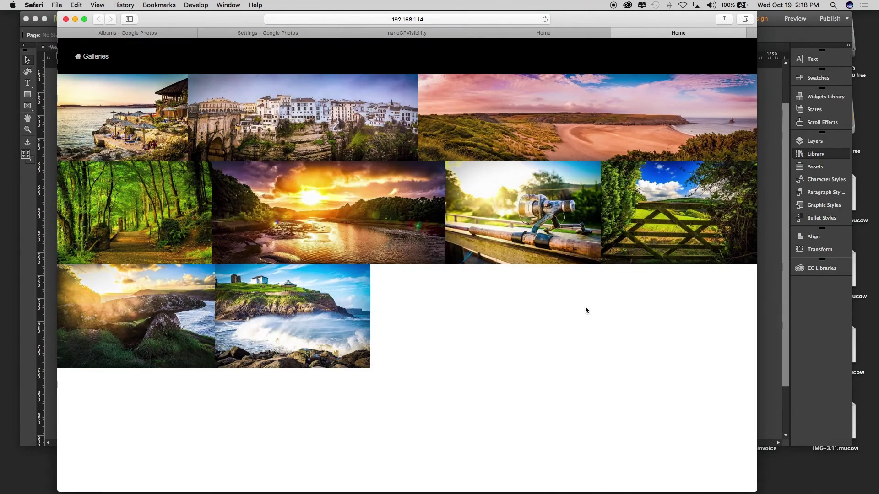
pyautogui.moveTo(157, 155)
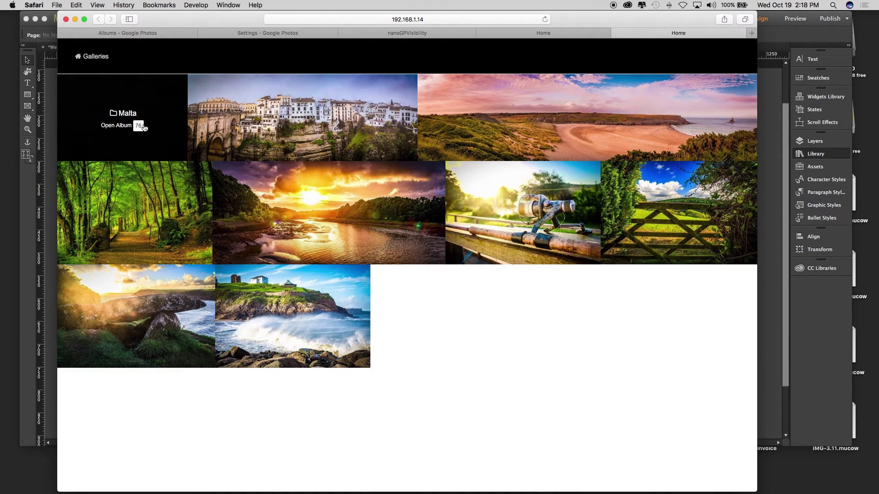
pyautogui.click(143, 127)
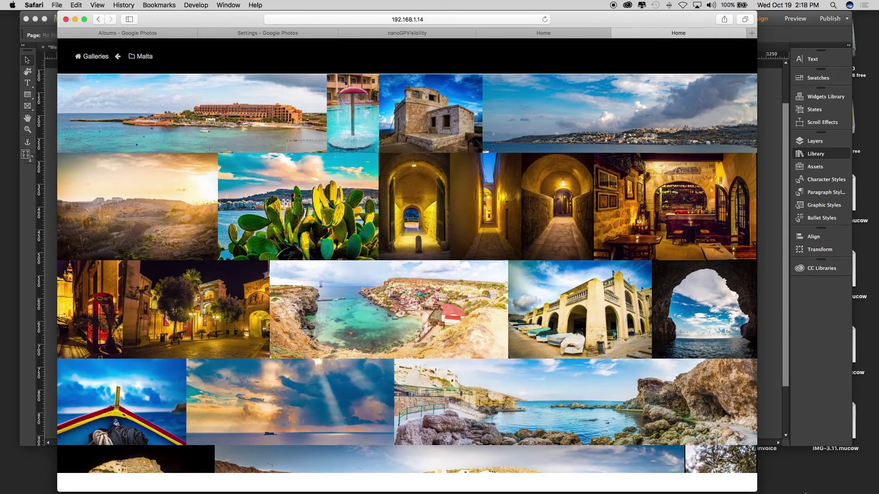
# - Narrow and widen the browser window to watch the photo grid reflow, then return to Muse
pyautogui.moveTo(773, 490)
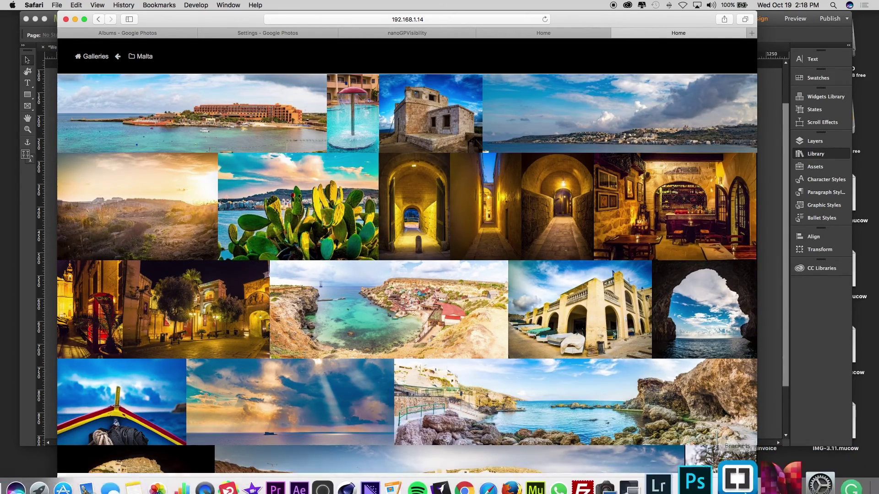
pyautogui.moveTo(756, 491); pyautogui.dragTo(222, 491)
pyautogui.moveTo(142, 491); pyautogui.dragTo(710, 490)
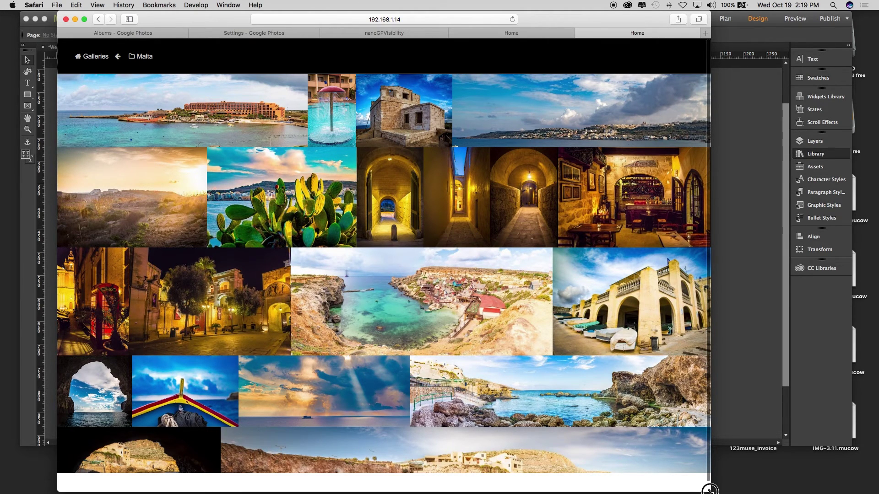
pyautogui.moveTo(709, 489); pyautogui.dragTo(632, 475)
pyautogui.press('super+Tab')
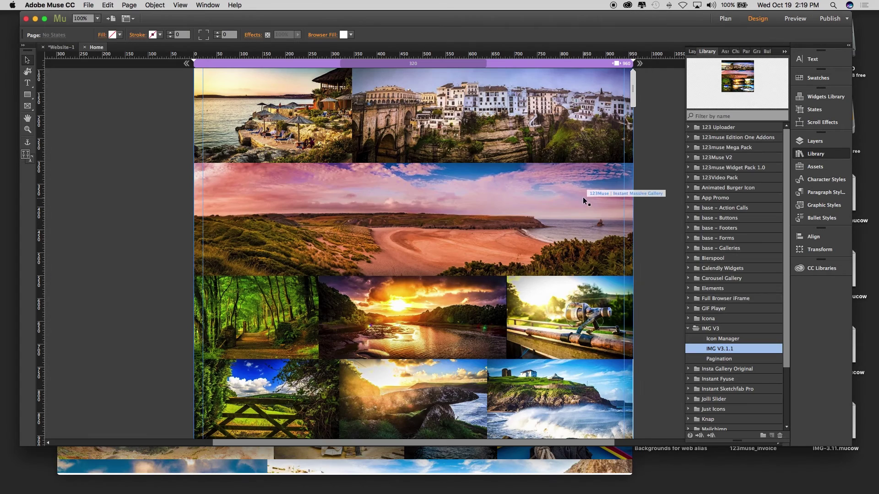
# - Select the gallery widget and review its Google Photos source and Fancybox lightbox options
pyautogui.click(144, 194)
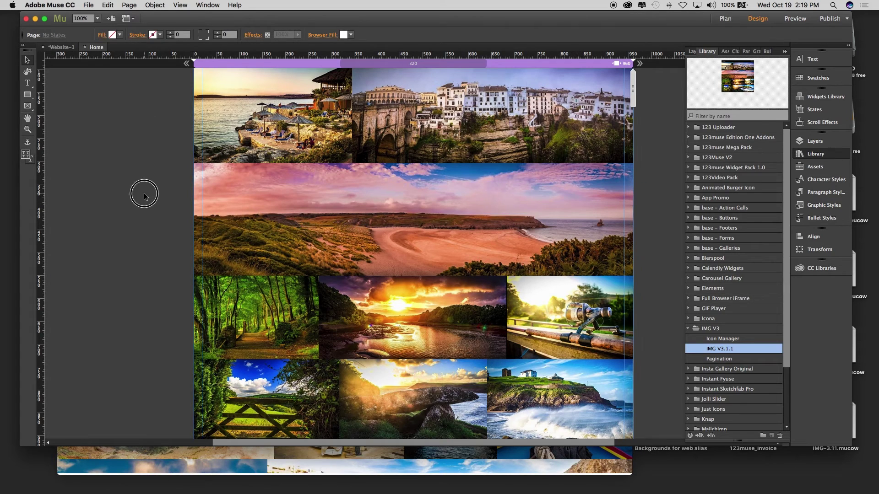
pyautogui.click(205, 239)
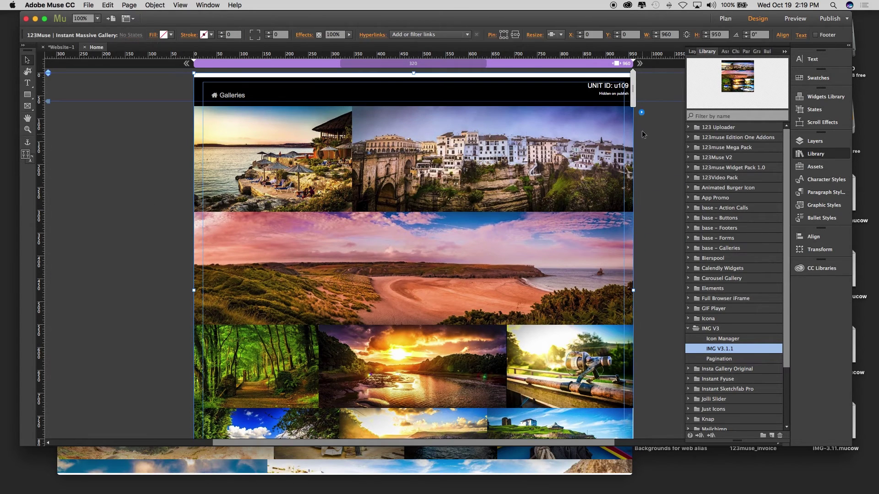
pyautogui.click(642, 113)
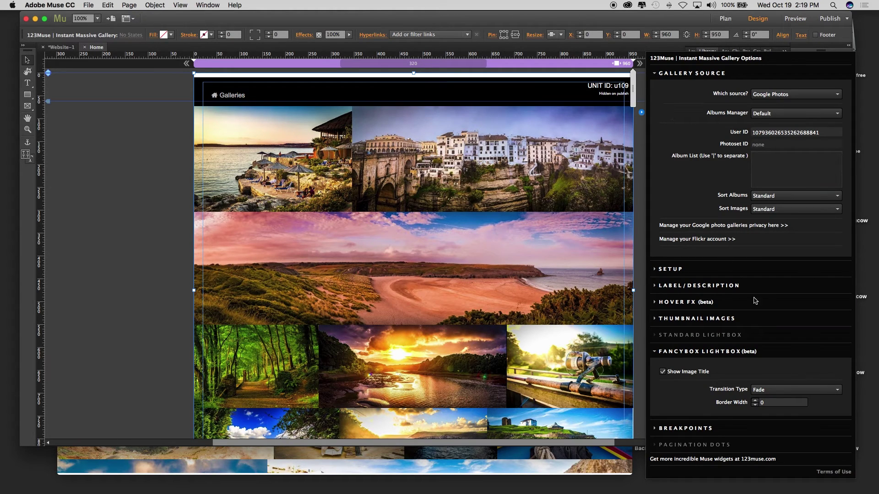
pyautogui.click(656, 427)
pyautogui.scroll(-2, 741, 355)
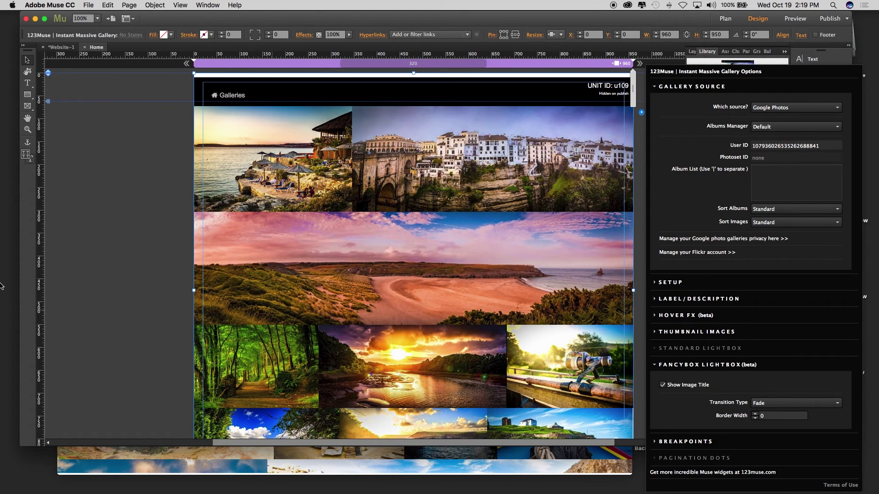
pyautogui.click(122, 194)
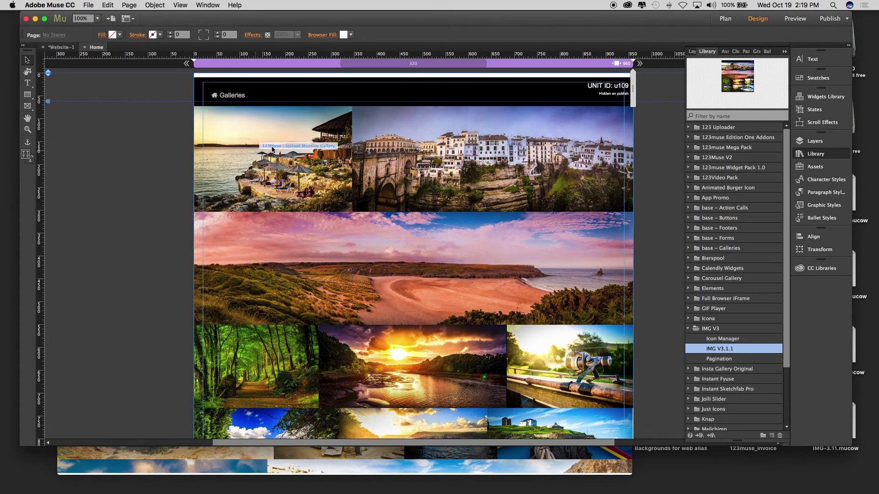
pyautogui.click(447, 91)
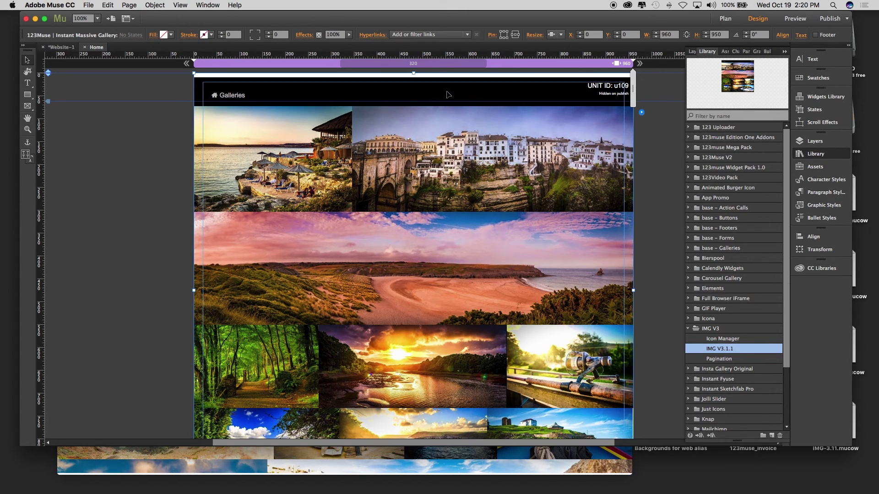
pyautogui.click(642, 113)
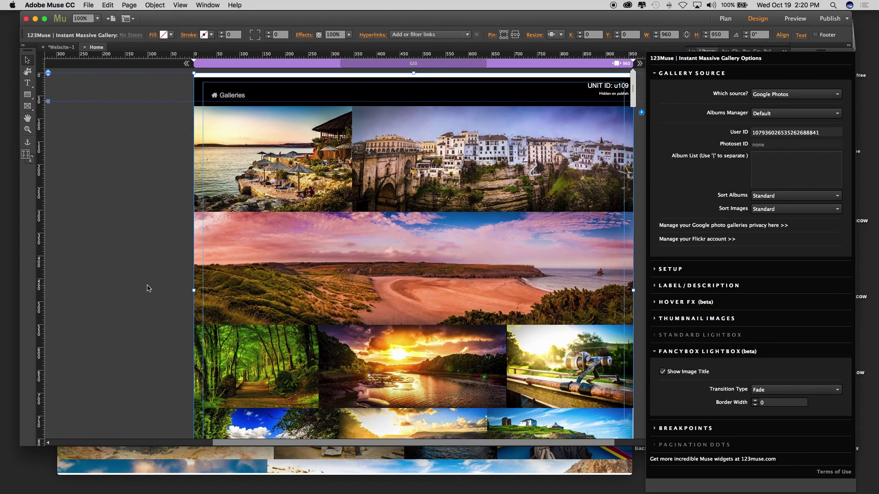
# - Close the gallery widget's settings flyout and scroll to check the photo grid
pyautogui.click(206, 255)
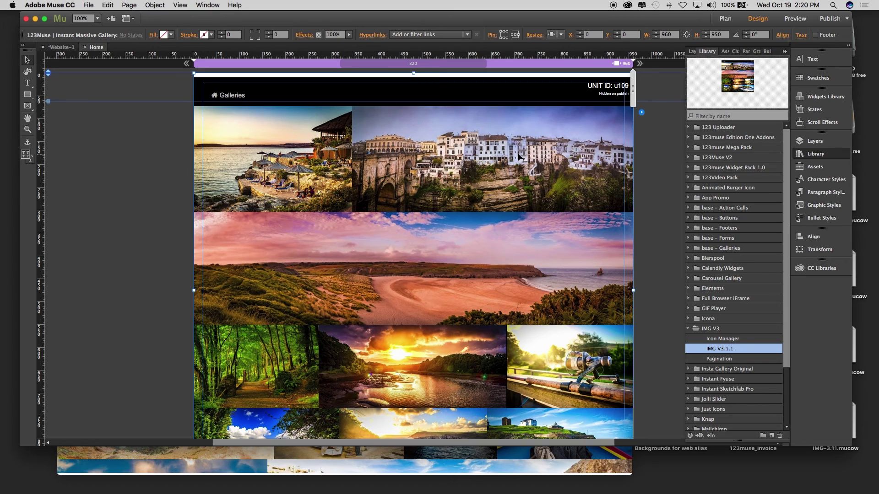
pyautogui.scroll(-3, 521, 277)
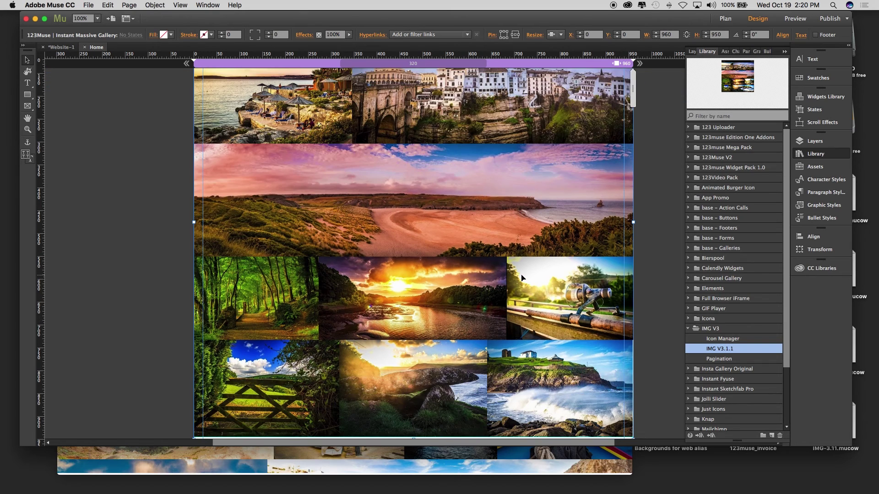
pyautogui.scroll(3, 521, 278)
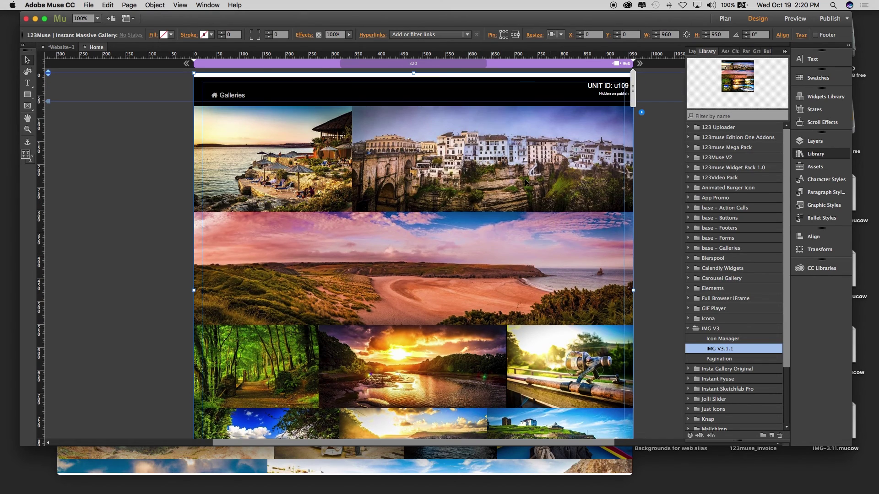
# - Toggle full-browser-width page expansion on the breakpoint bar, then deselect the gallery widget
pyautogui.click(641, 65)
pyautogui.click(640, 64)
pyautogui.click(641, 65)
pyautogui.scroll(-5, 286, 244)
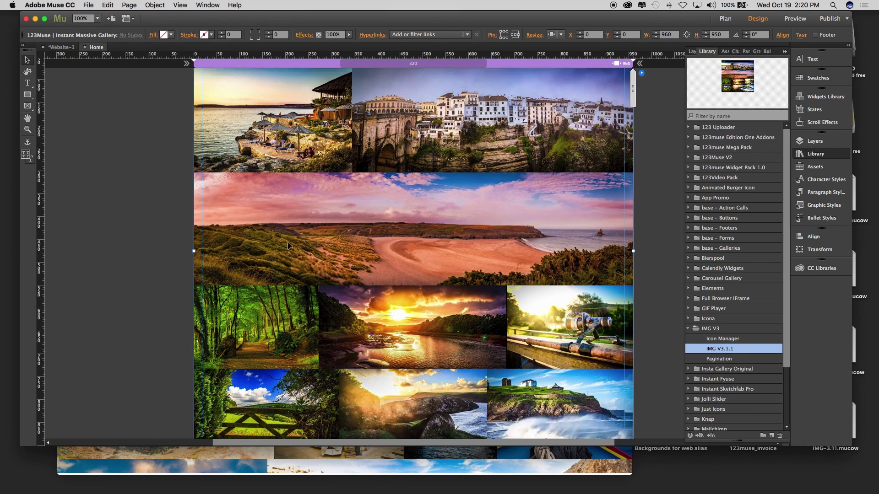
pyautogui.scroll(5, 288, 246)
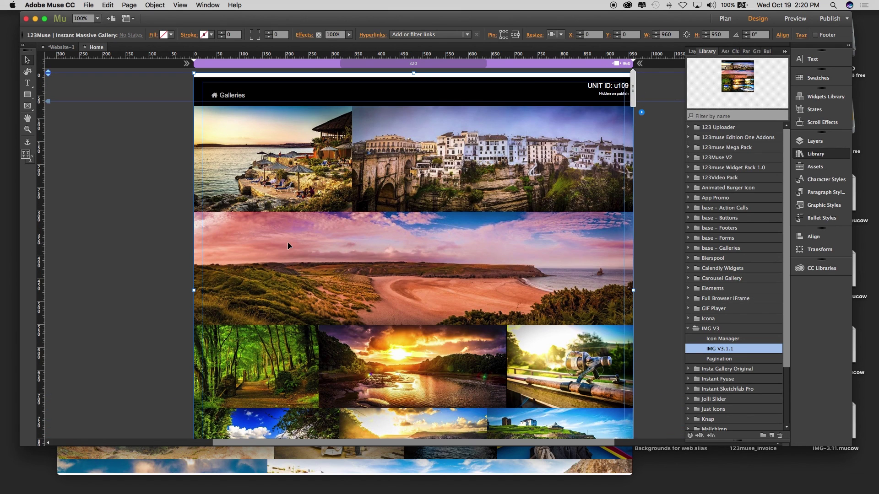
pyautogui.click(118, 229)
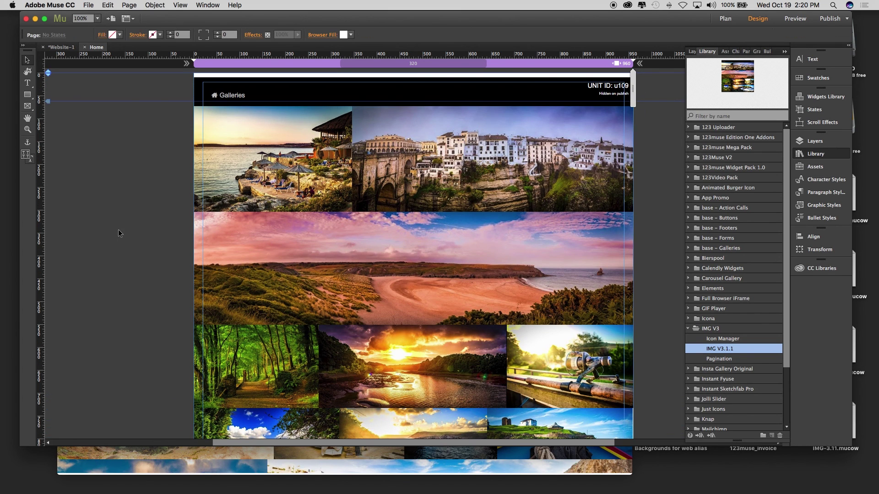